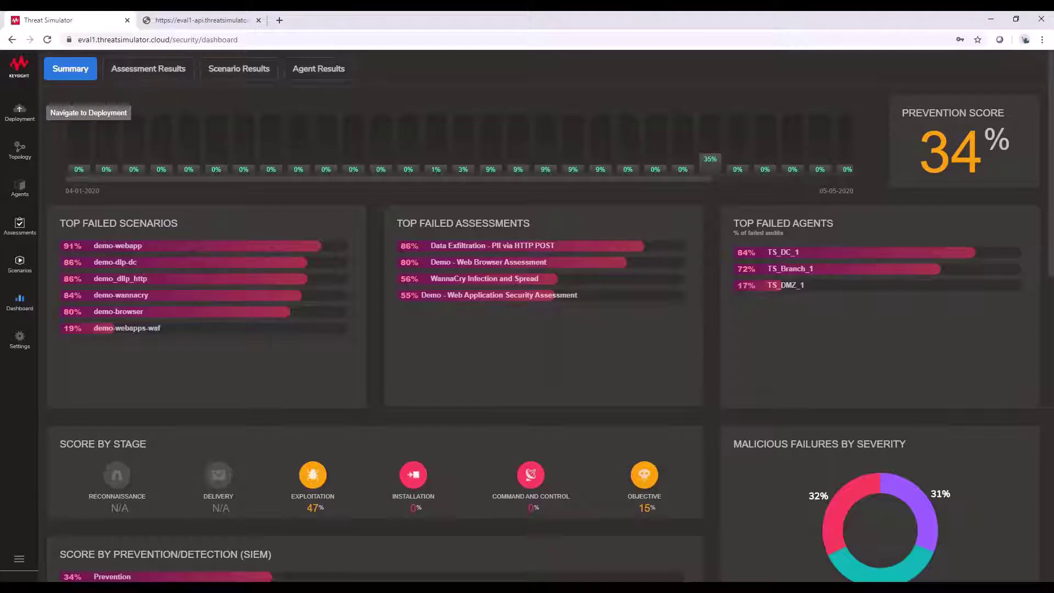
Open the AWS agent deployment tutorial and highlight its steps, including the template download instruction.
{"action": "left_click", "coordinate": [19, 109]}
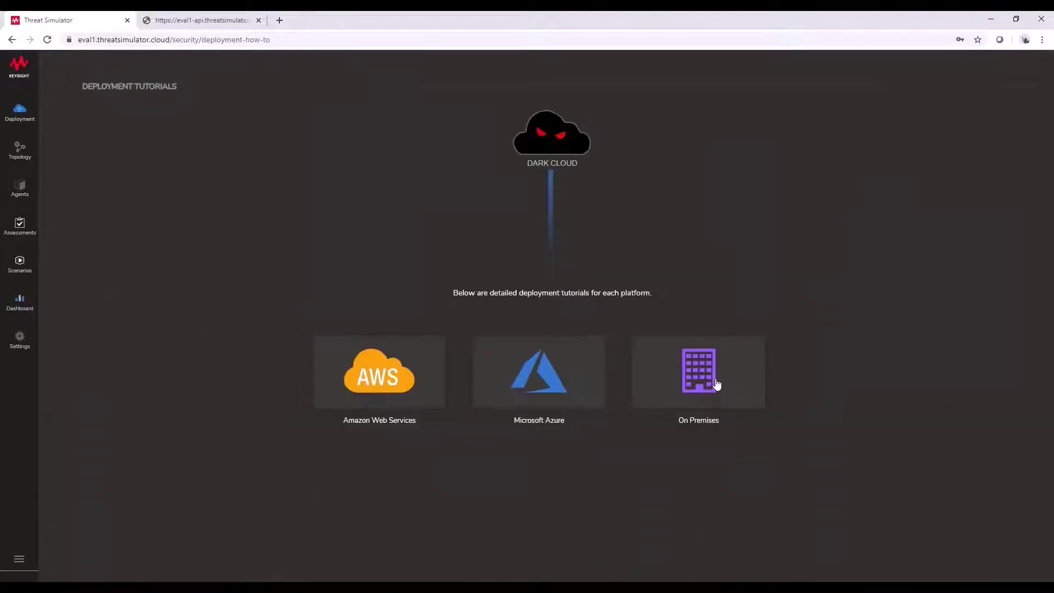
{"action": "left_click", "coordinate": [371, 386]}
{"action": "left_click_drag", "start_coordinate": [117, 154], "coordinate": [335, 418]}
{"action": "left_click", "coordinate": [323, 135]}
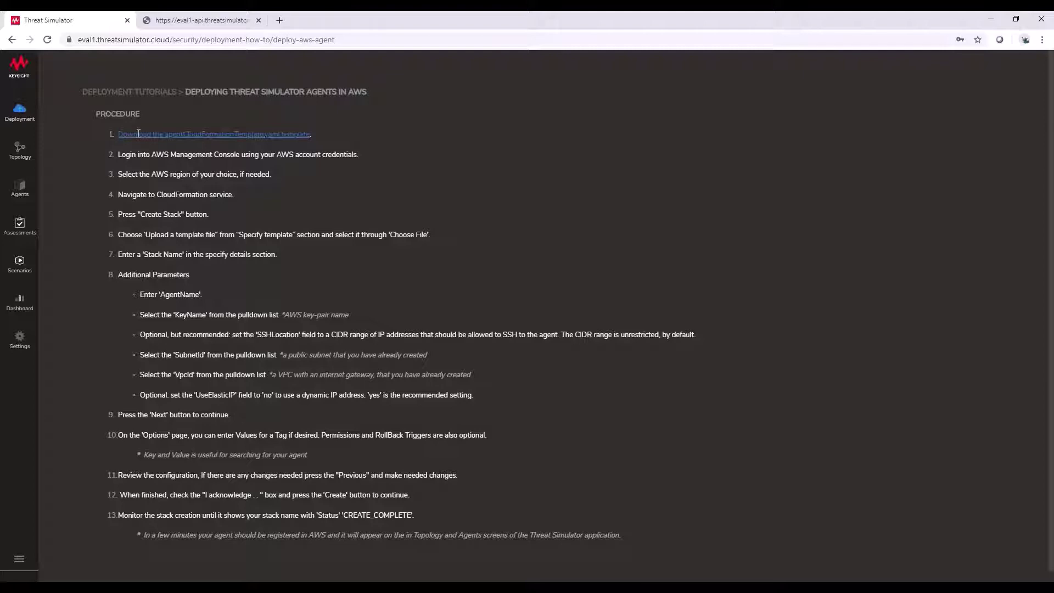
{"action": "left_click_drag", "start_coordinate": [123, 134], "coordinate": [311, 134]}
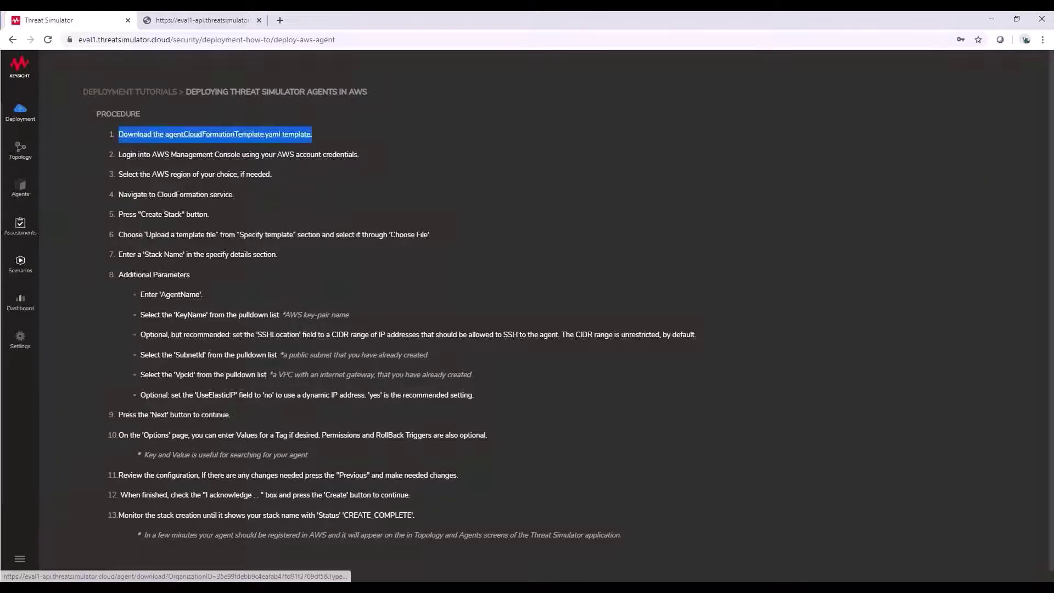
Switch to the On Premises tutorial and highlight its installation script download and bash run command.
{"action": "left_click", "coordinate": [22, 129]}
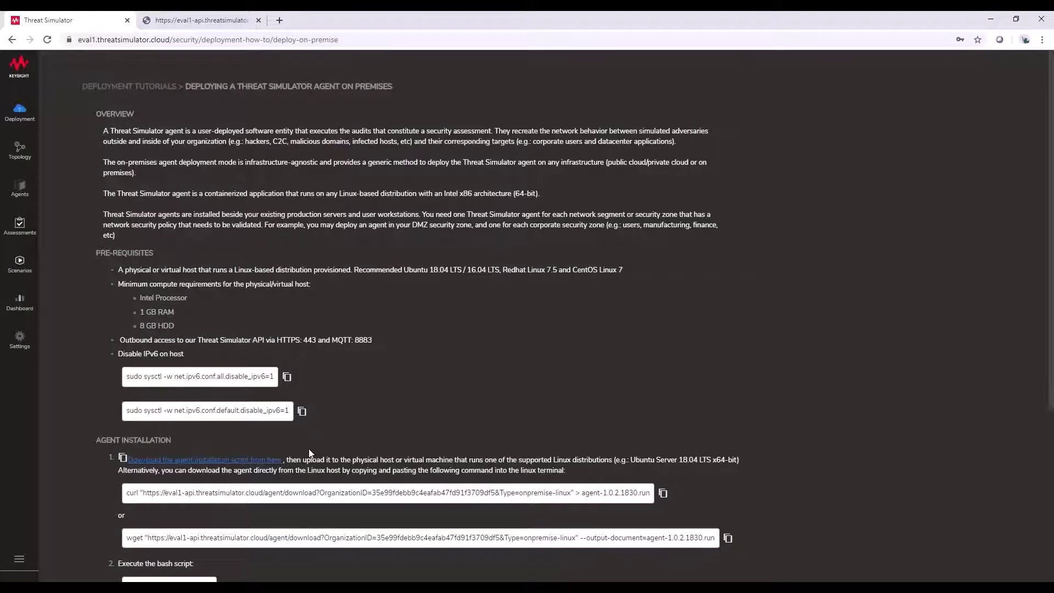
{"action": "scroll", "coordinate": [305, 453], "scroll_direction": "down", "scroll_amount": 1}
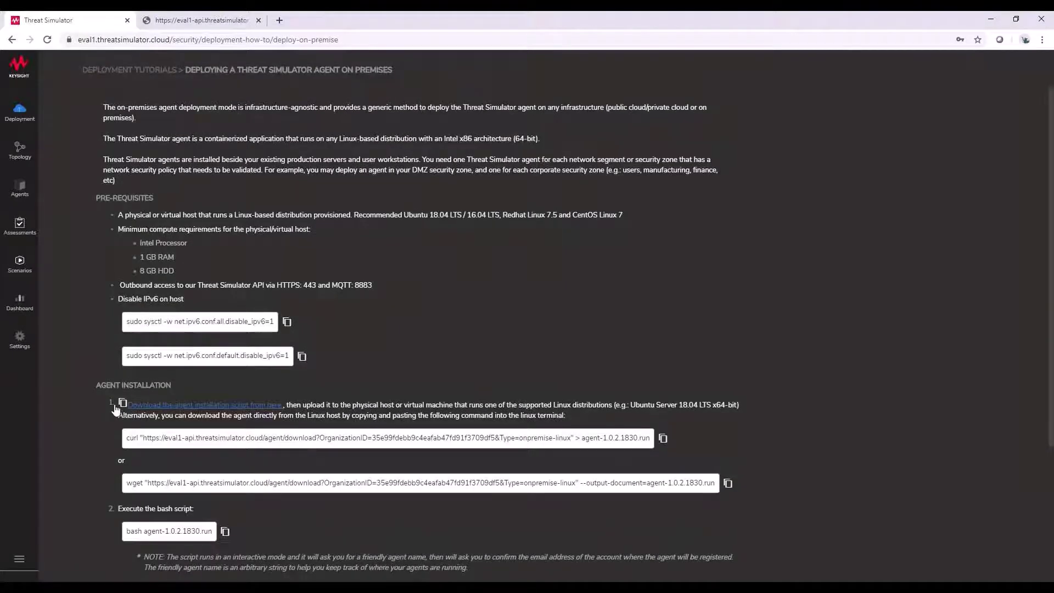
{"action": "left_click_drag", "start_coordinate": [115, 409], "coordinate": [296, 405]}
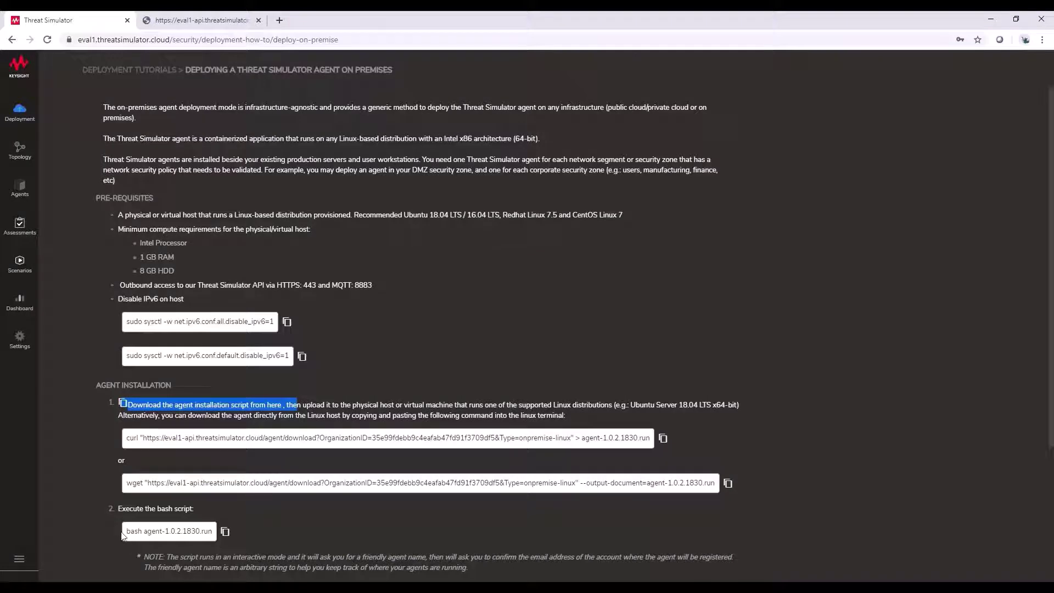
{"action": "left_click_drag", "start_coordinate": [125, 531], "coordinate": [211, 531]}
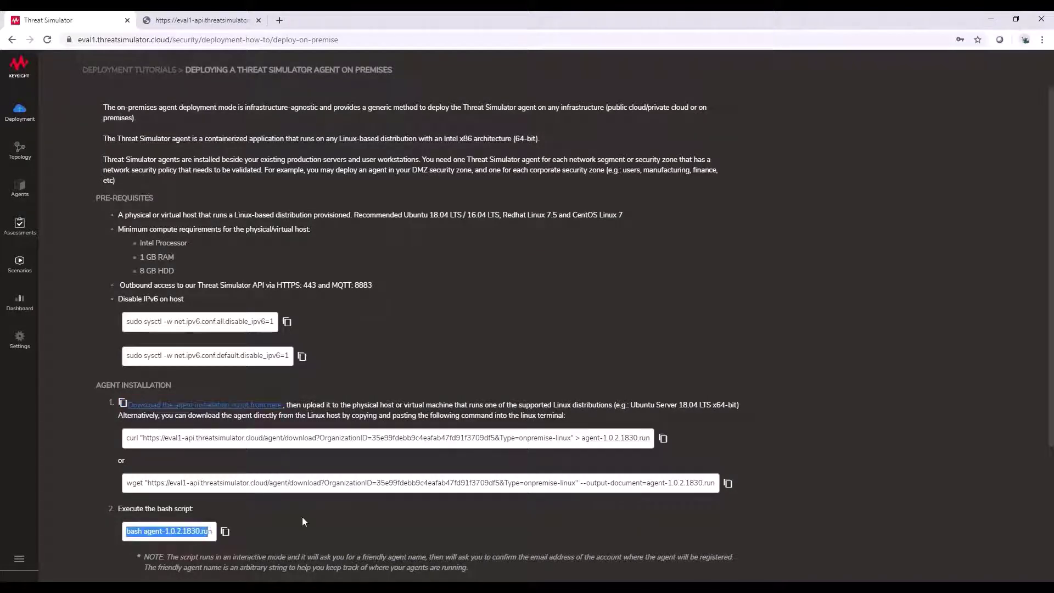
{"action": "left_click", "coordinate": [317, 522]}
{"action": "scroll", "coordinate": [322, 519], "scroll_direction": "down", "scroll_amount": 1}
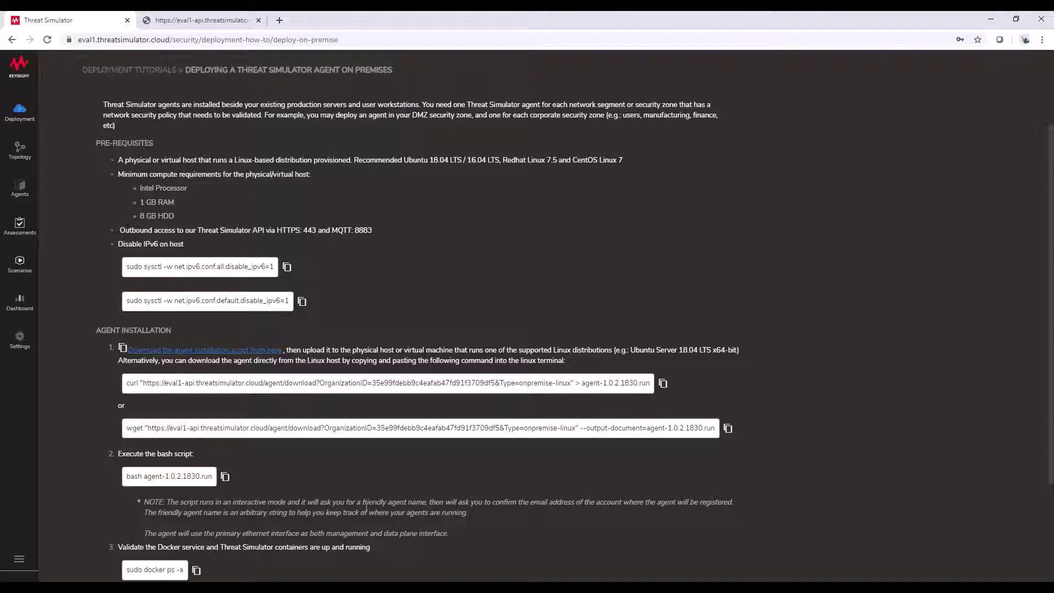
In the topology graph, nudge TS_DMZ_1 upward and move TS_Branch_1 up and left toward it.
{"action": "left_click", "coordinate": [22, 156]}
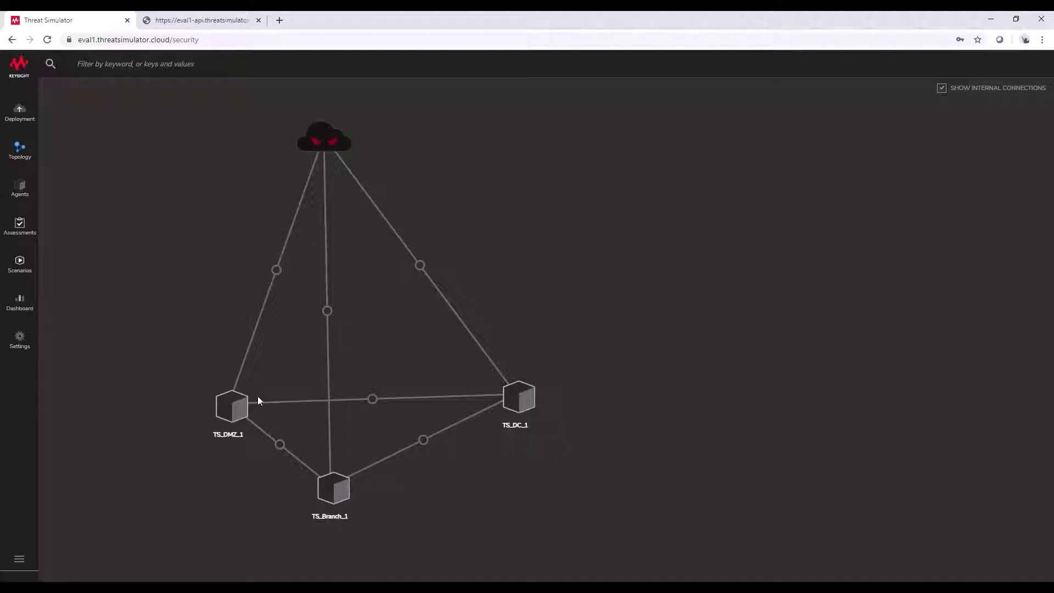
{"action": "left_click_drag", "start_coordinate": [243, 409], "coordinate": [241, 404]}
{"action": "left_click_drag", "start_coordinate": [337, 488], "coordinate": [287, 473]}
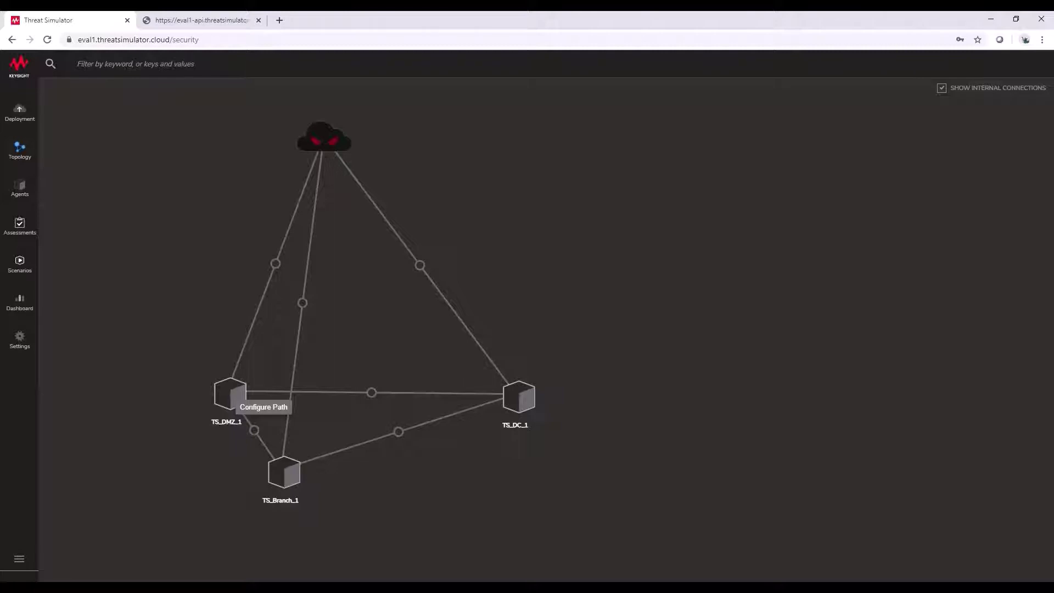
Give a network path a new security profile with a Generic Vendor Firewall Rule control, then save, apply and close.
{"action": "left_click", "coordinate": [278, 444]}
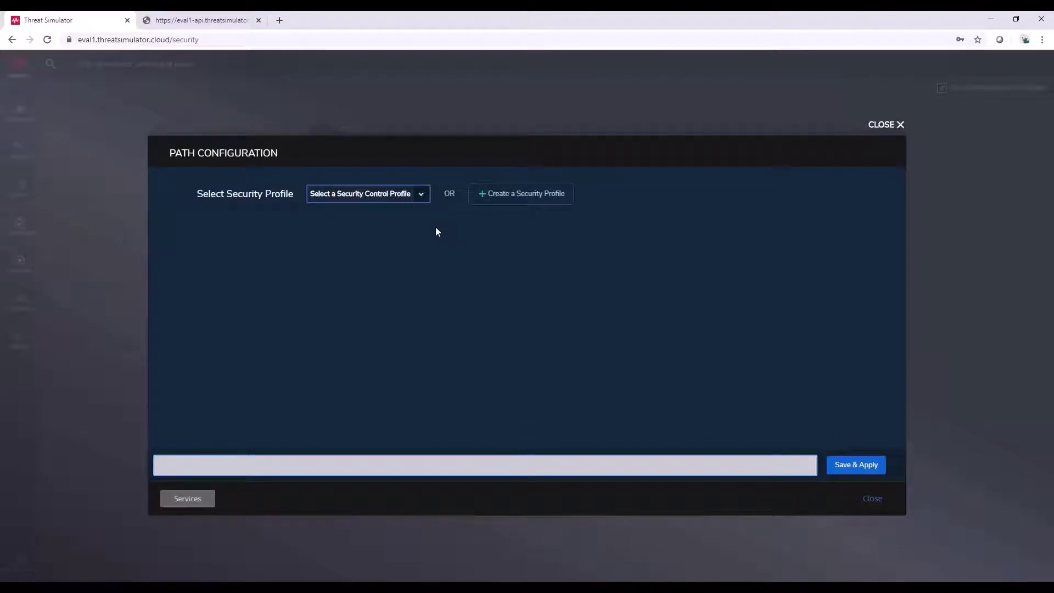
{"action": "left_click", "coordinate": [484, 195]}
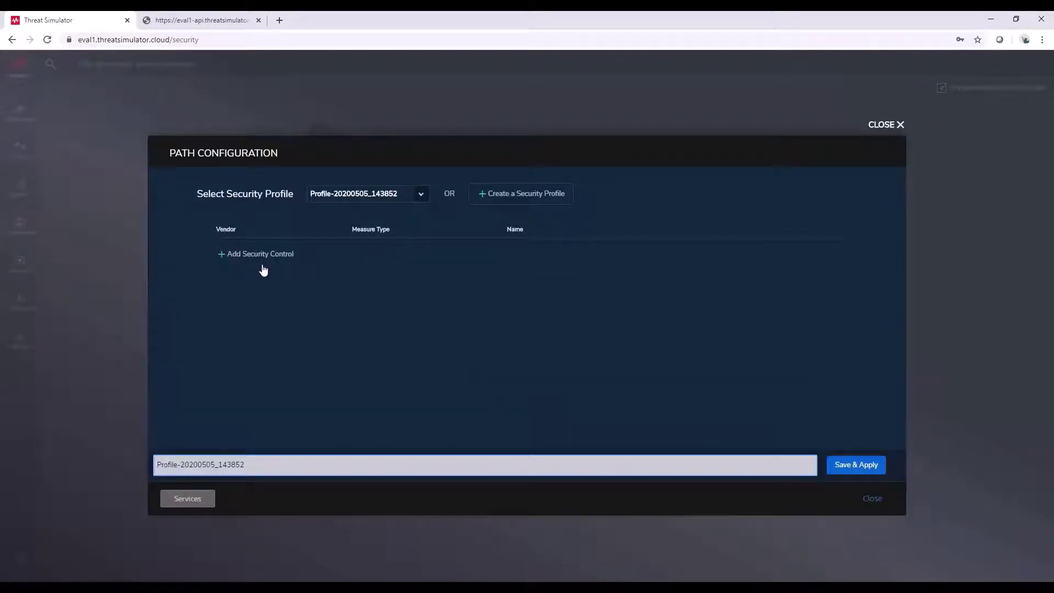
{"action": "left_click", "coordinate": [264, 269]}
{"action": "left_click", "coordinate": [324, 249]}
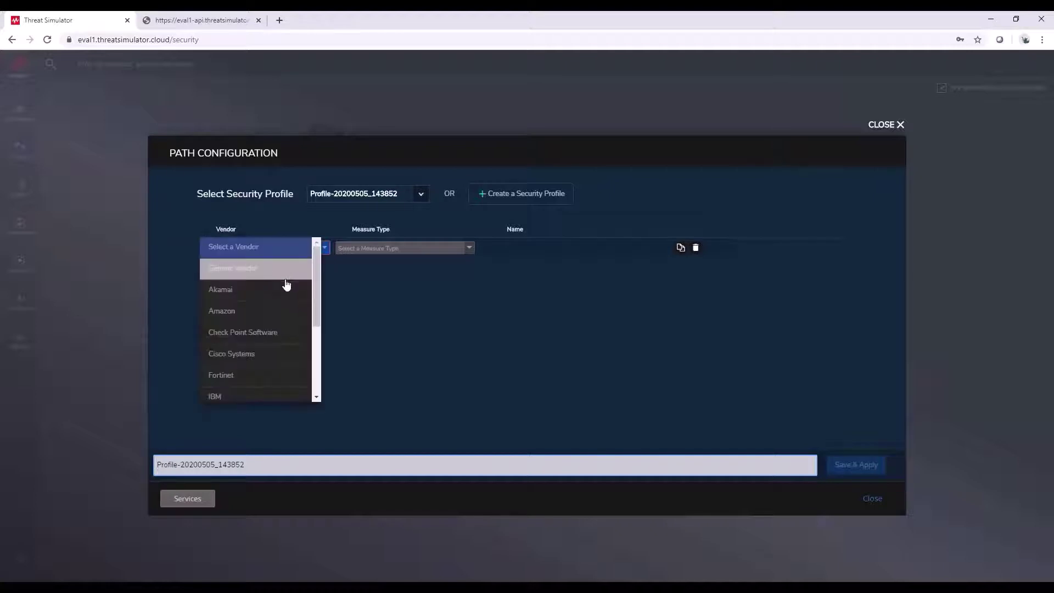
{"action": "left_click", "coordinate": [290, 270]}
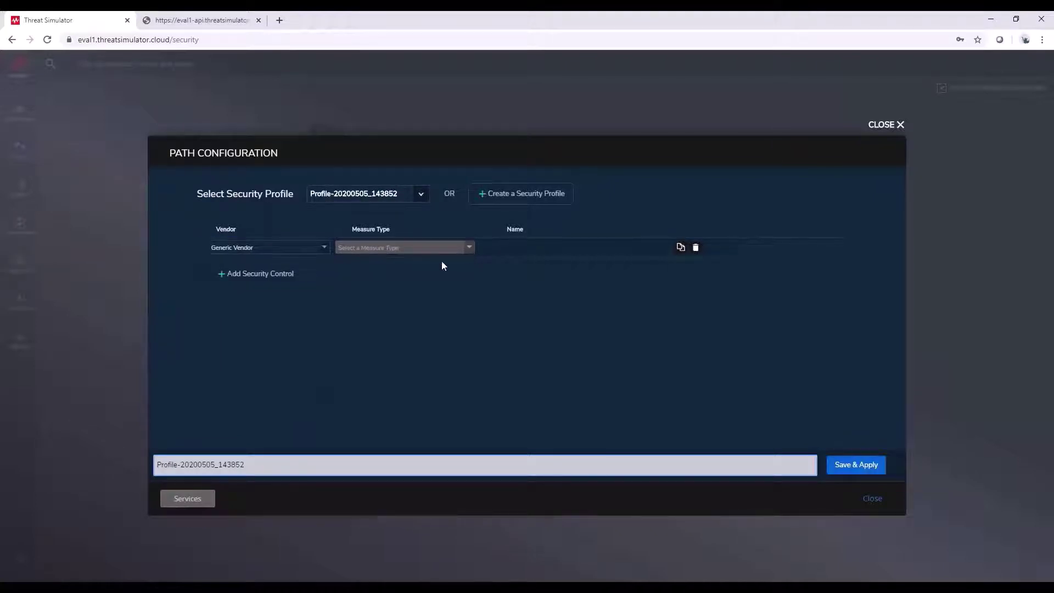
{"action": "left_click", "coordinate": [471, 248]}
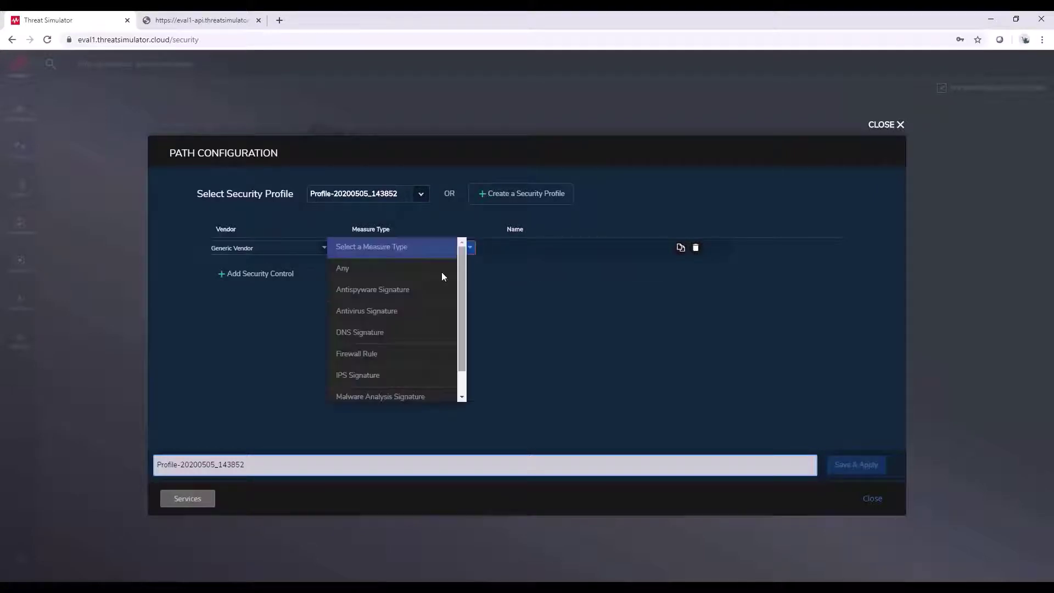
{"action": "left_click", "coordinate": [407, 357]}
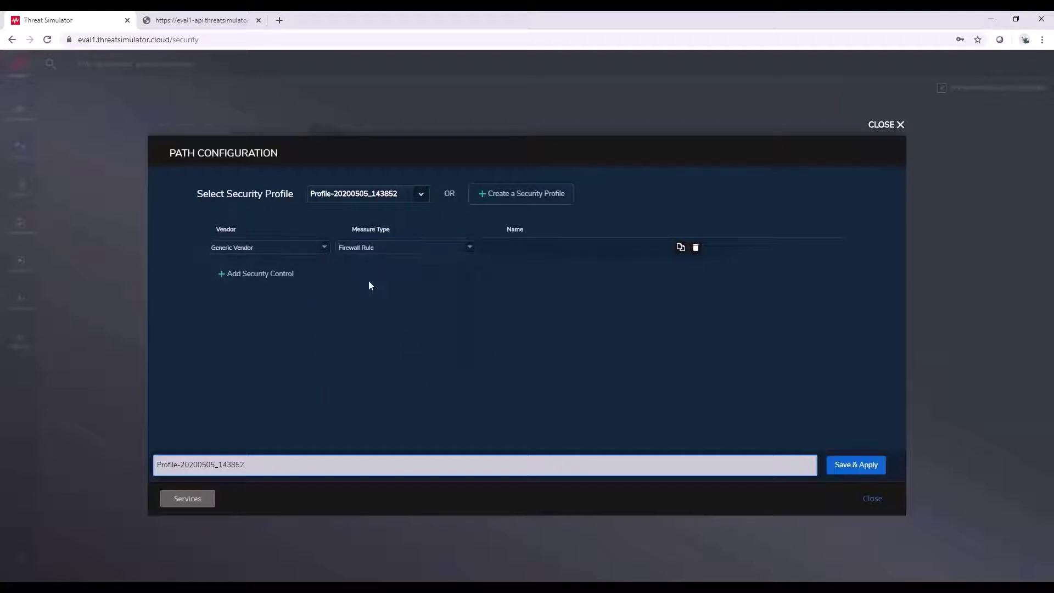
{"action": "left_click", "coordinate": [841, 465]}
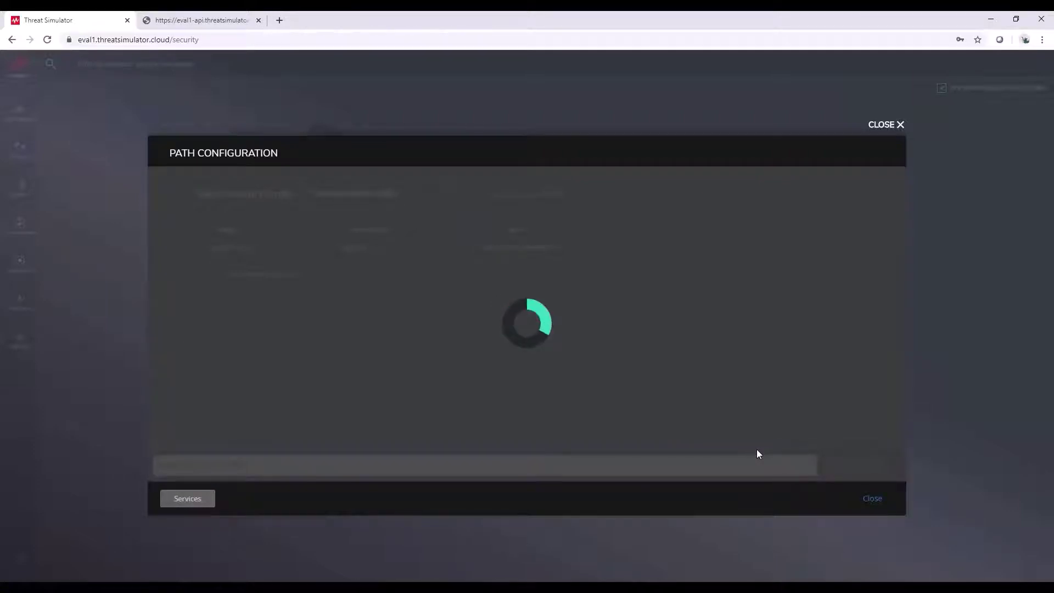
{"action": "left_click", "coordinate": [873, 499]}
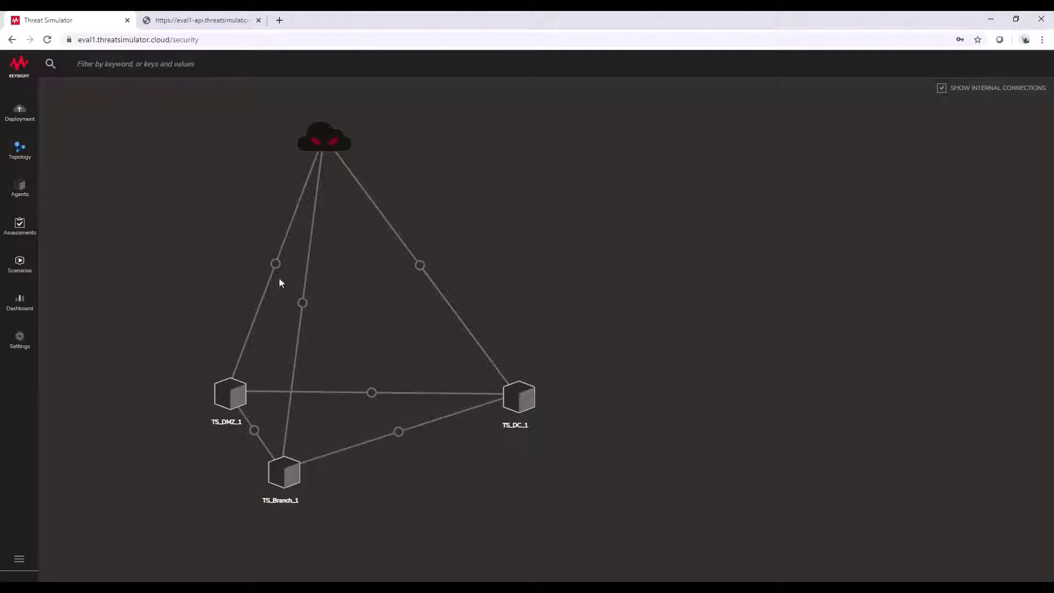
List the agents and highlight the DMZ and branch agents' locations.
{"action": "left_click", "coordinate": [24, 199]}
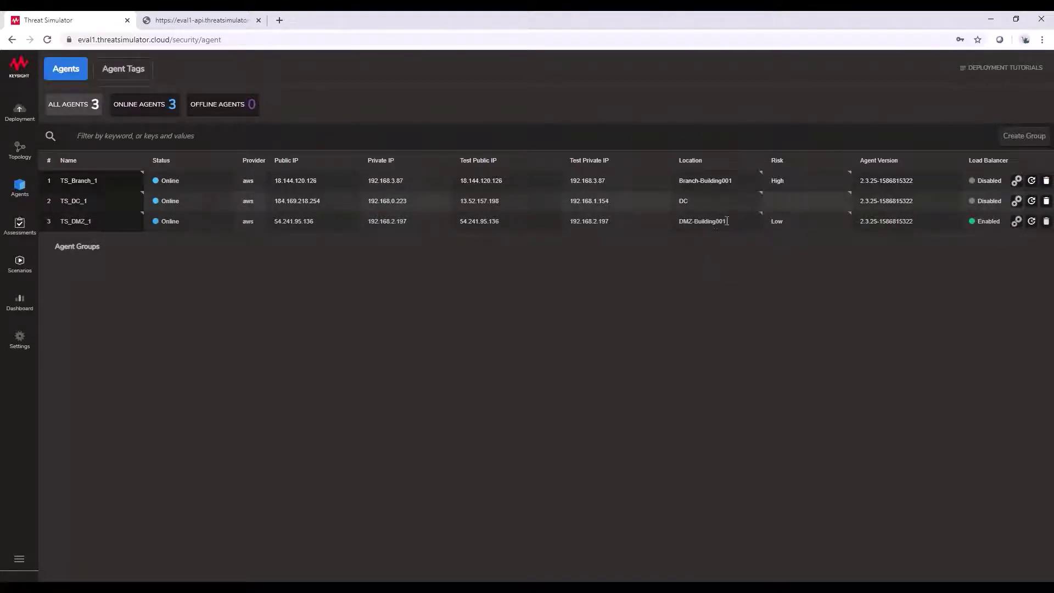
{"action": "left_click_drag", "start_coordinate": [727, 222], "coordinate": [696, 225]}
{"action": "left_click_drag", "start_coordinate": [733, 181], "coordinate": [701, 184]}
{"action": "left_click_drag", "start_coordinate": [695, 222], "coordinate": [727, 222]}
Show the assessments list and highlight the end of the URL Filtering overview.
{"action": "left_click", "coordinate": [25, 234]}
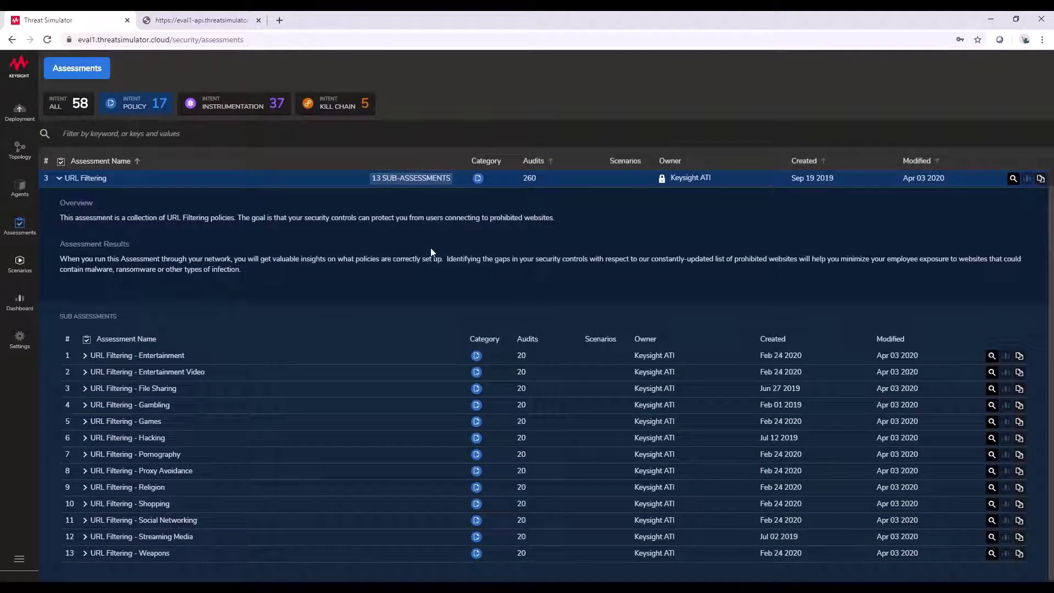
{"action": "left_click_drag", "start_coordinate": [555, 219], "coordinate": [392, 210]}
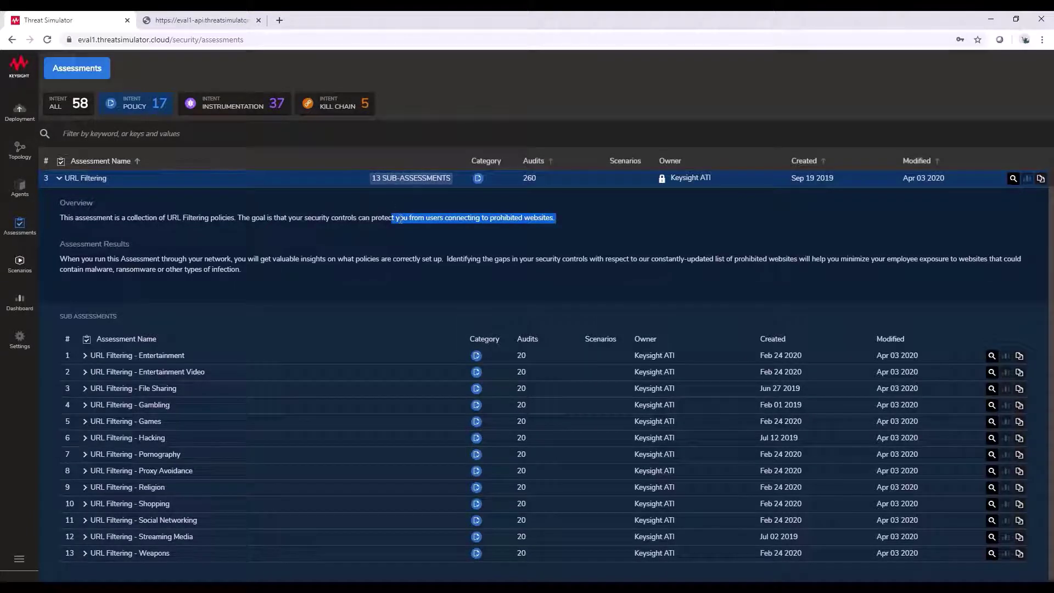
Filter assessments to Kill Chain, expand Kill Chain Security and WannaCry Infection and Spread, and review its attack ladder.
{"action": "left_click", "coordinate": [357, 118]}
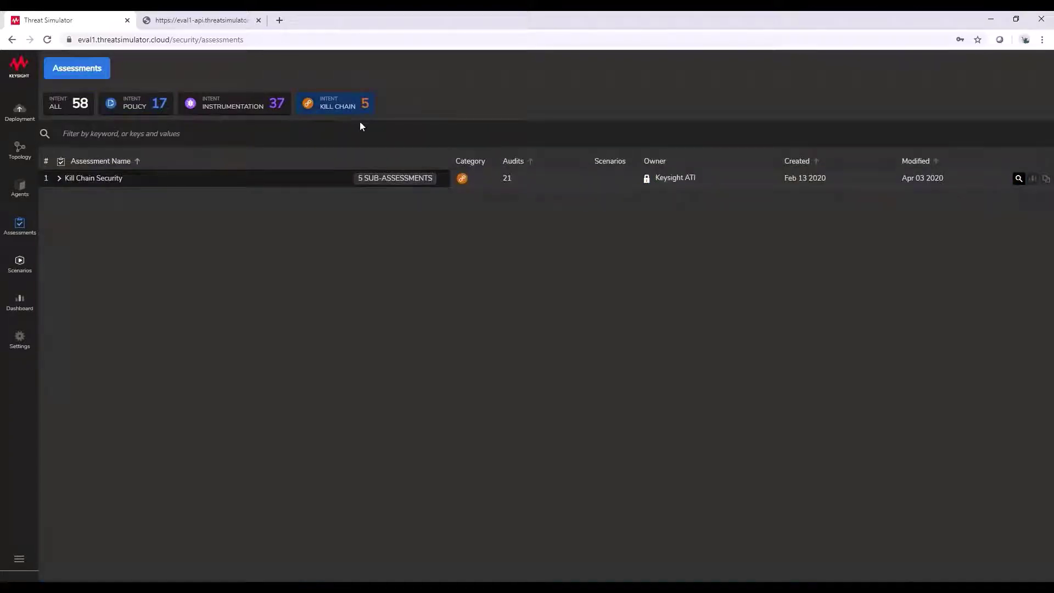
{"action": "left_click", "coordinate": [59, 179]}
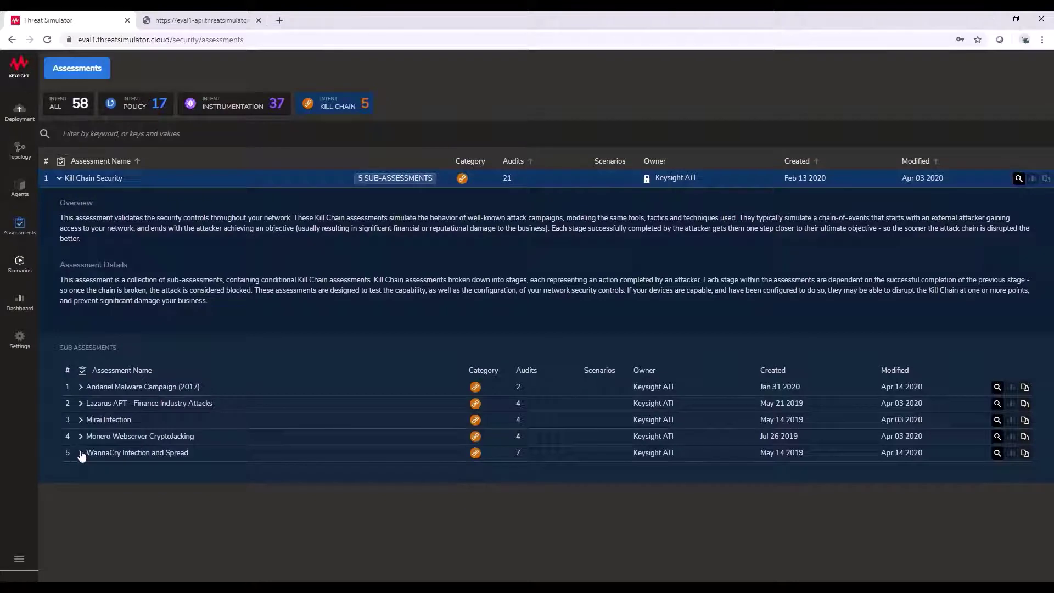
{"action": "left_click", "coordinate": [80, 453]}
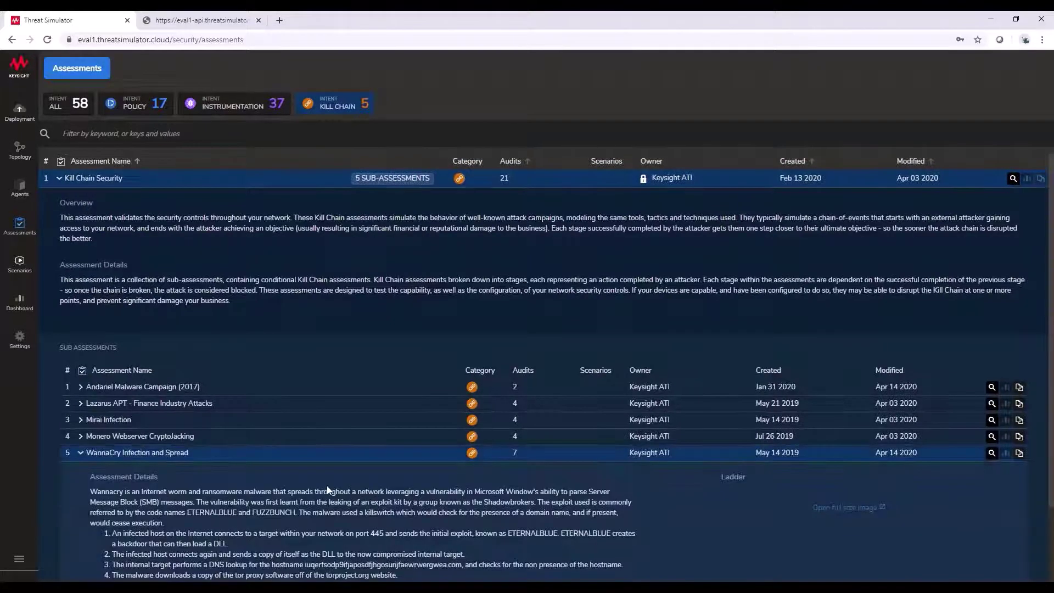
{"action": "scroll", "coordinate": [328, 485], "scroll_direction": "down", "scroll_amount": 2}
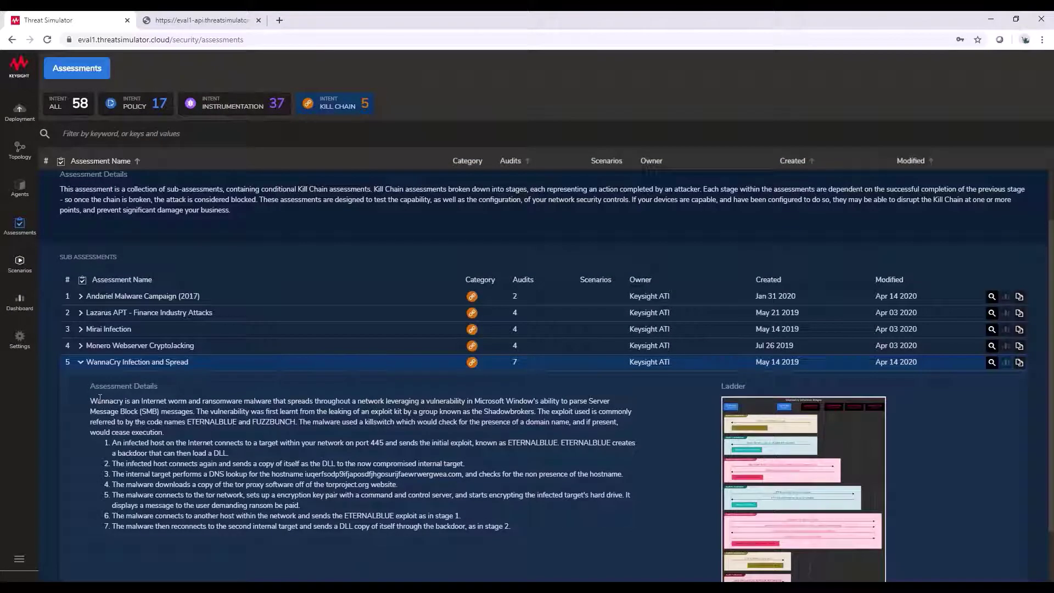
{"action": "scroll", "coordinate": [100, 397], "scroll_direction": "down", "scroll_amount": 1}
{"action": "left_click_drag", "start_coordinate": [98, 332], "coordinate": [515, 461]}
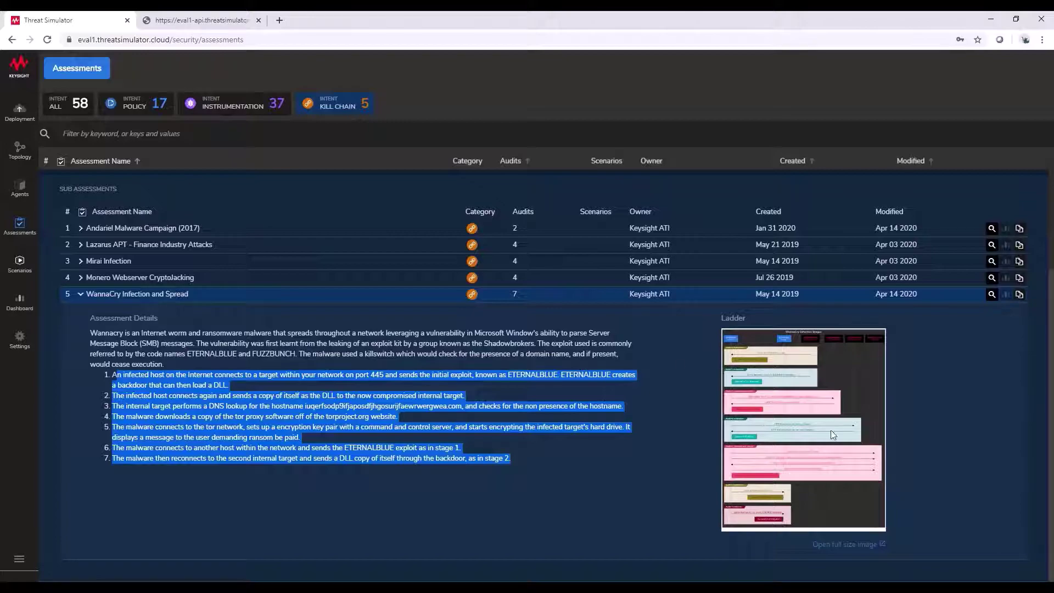
{"action": "left_click", "coordinate": [194, 20]}
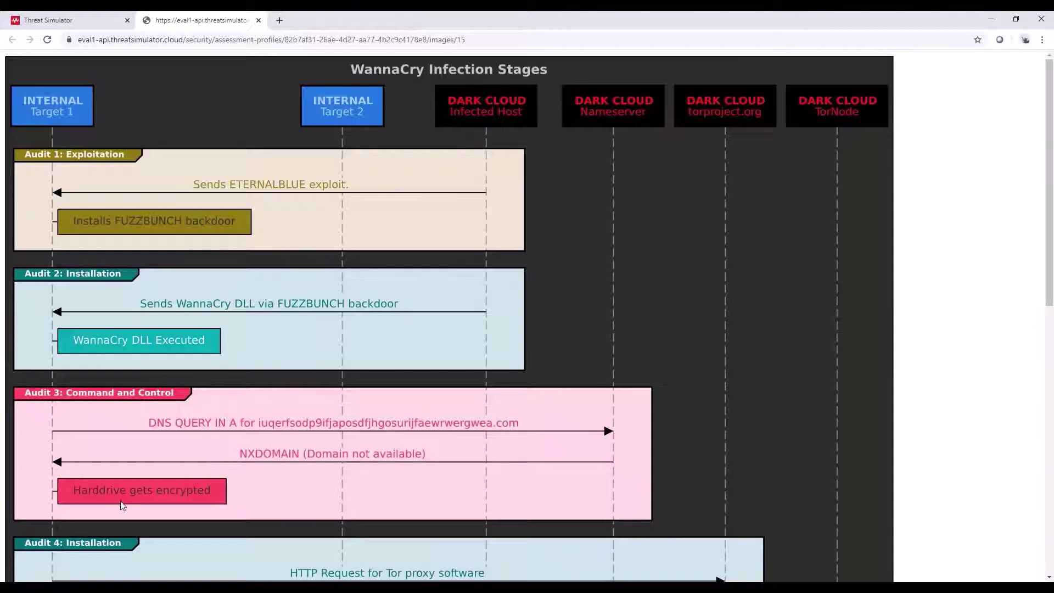
{"action": "left_click", "coordinate": [85, 23]}
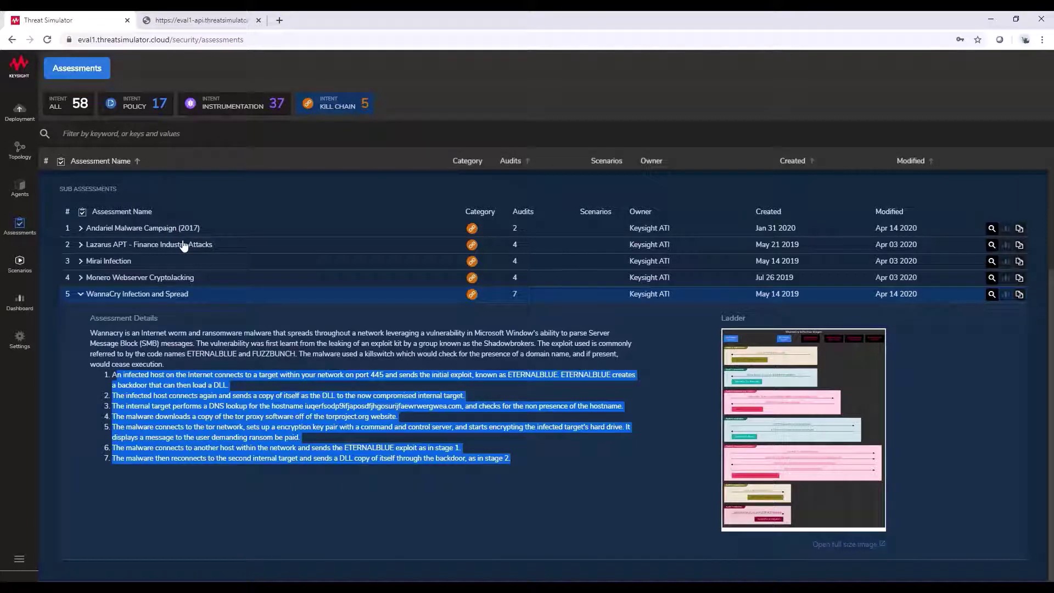
Visit the Scenarios section and the agent topology, then start creating a new scenario.
{"action": "left_click", "coordinate": [20, 266]}
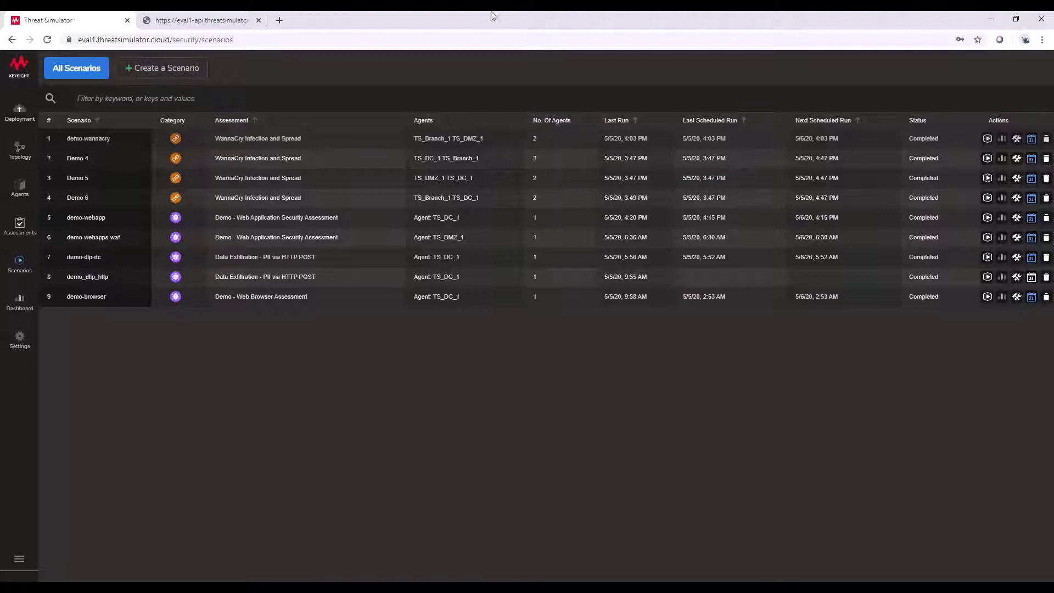
{"action": "left_click", "coordinate": [24, 162]}
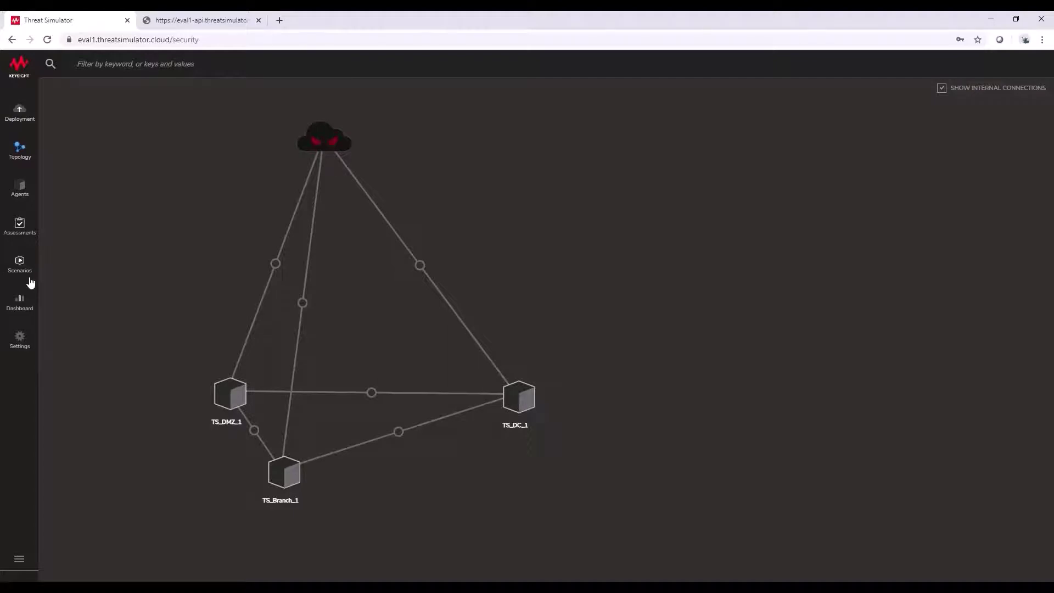
{"action": "left_click", "coordinate": [163, 80]}
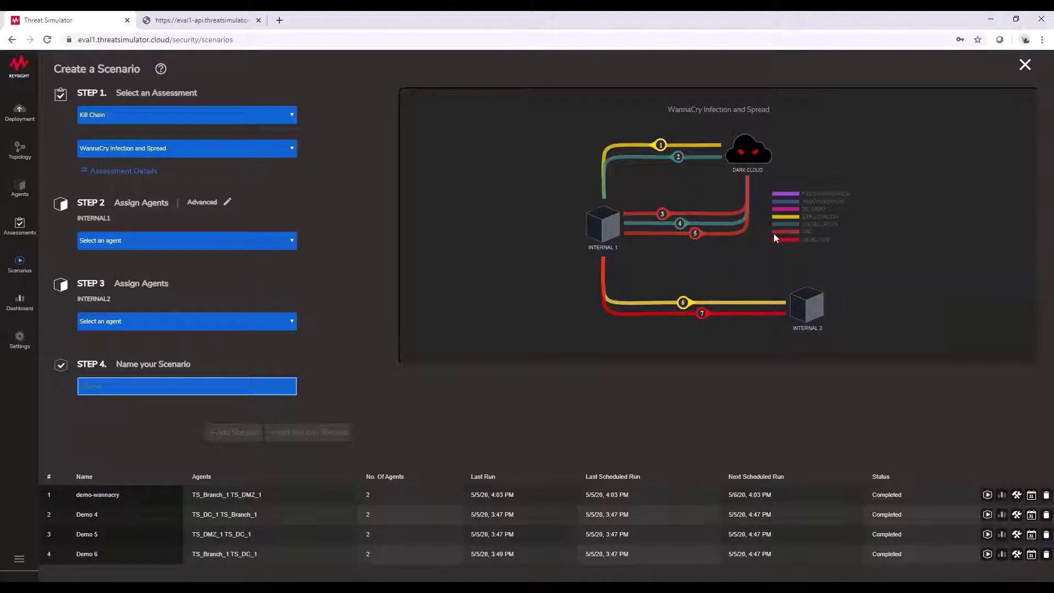
Assign TS_Branch_1 as the INTERNAL1 agent, then close the scenario setup without saving.
{"action": "left_click", "coordinate": [273, 246]}
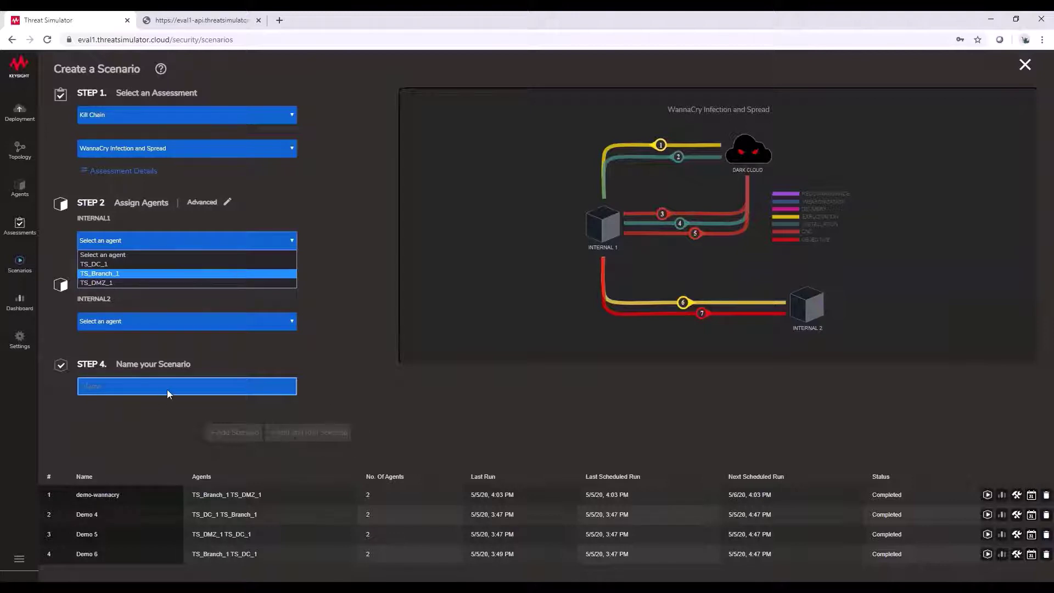
{"action": "key", "text": "Return"}
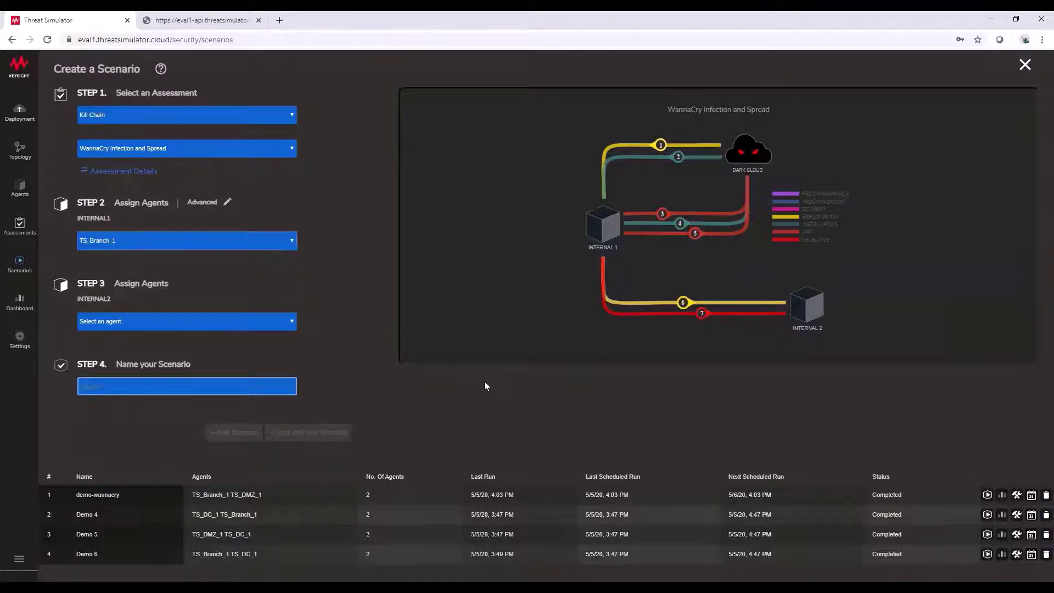
{"action": "left_click", "coordinate": [1024, 65]}
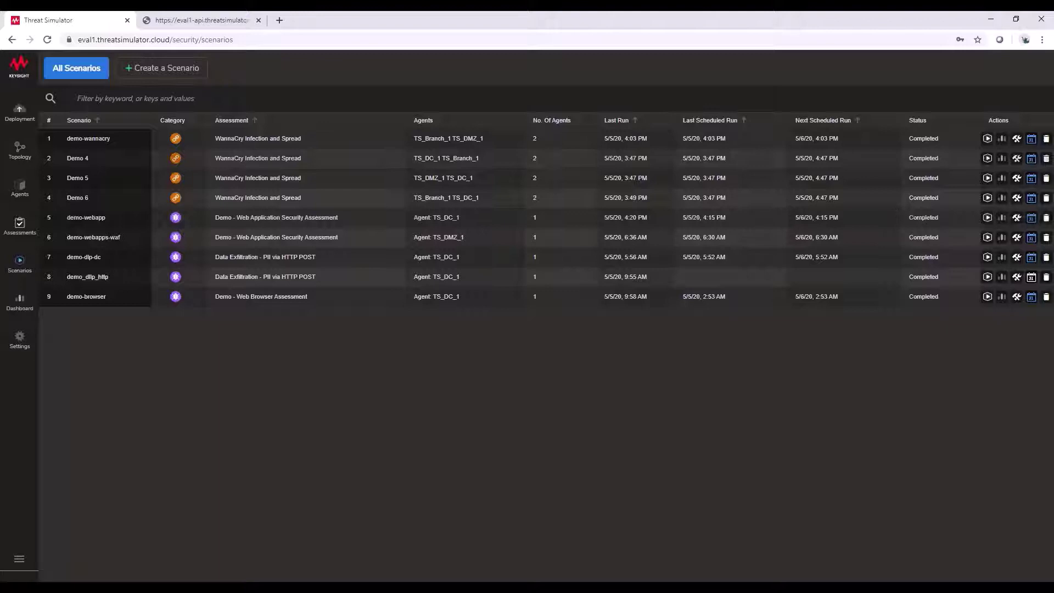
{"action": "left_click", "coordinate": [1031, 140]}
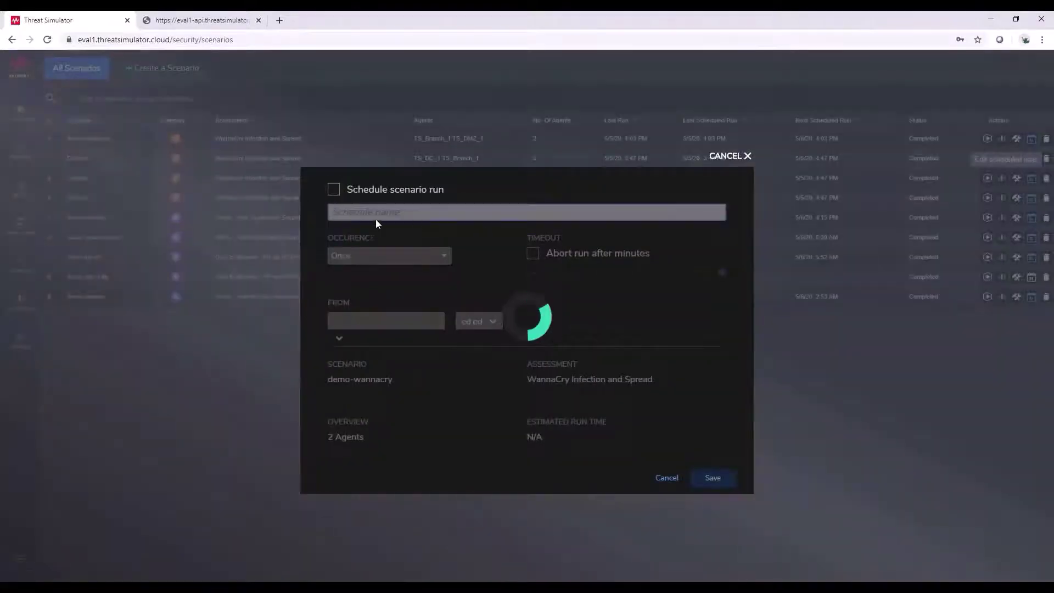
{"action": "left_click", "coordinate": [401, 262]}
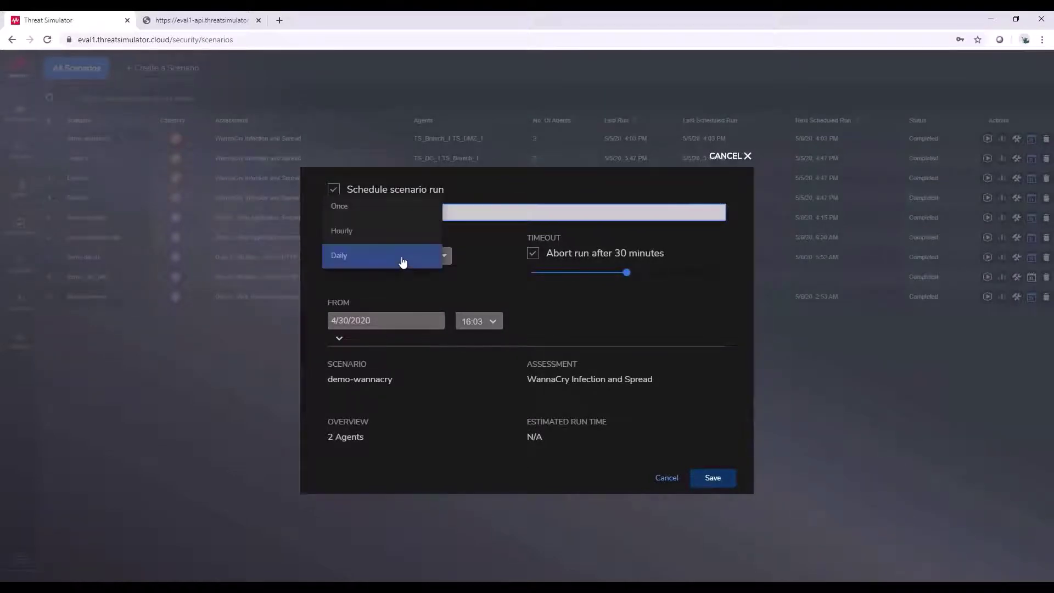
{"action": "left_click", "coordinate": [459, 286]}
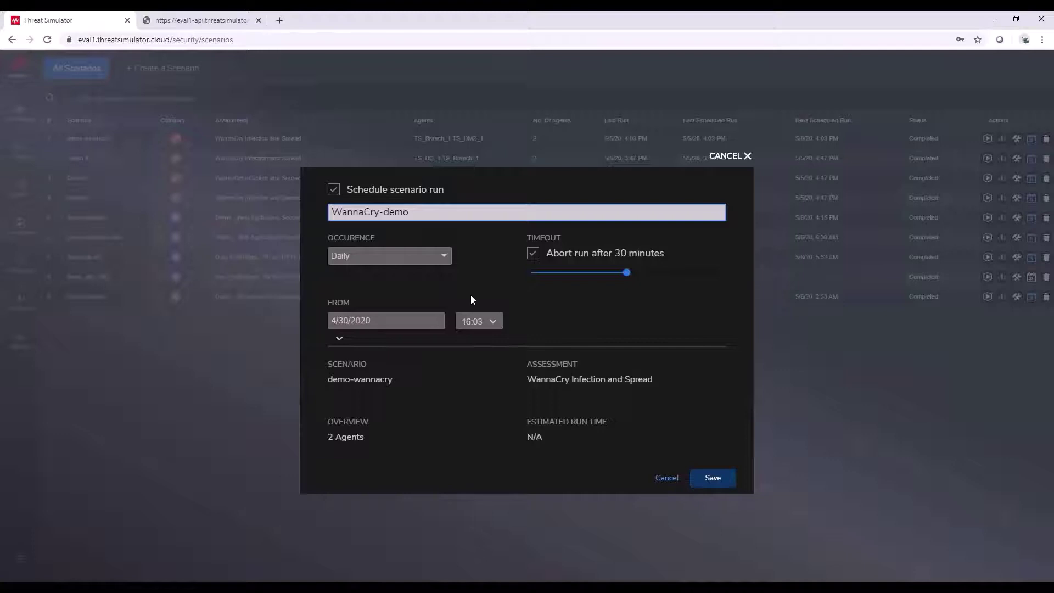
{"action": "left_click", "coordinate": [742, 157]}
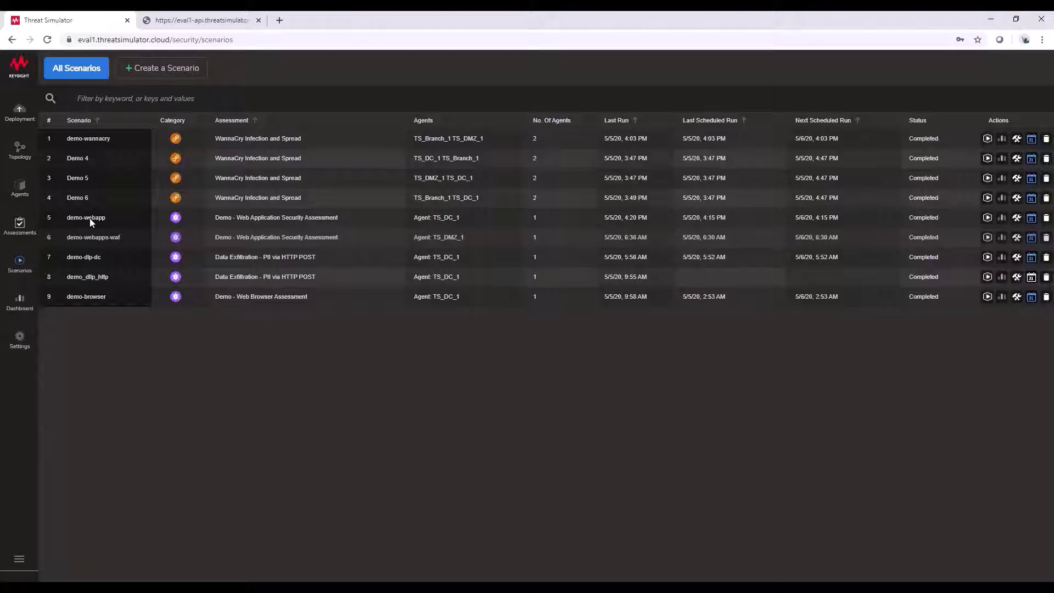
Run the demo-wannacry, Demo 4 and Demo 5 scenarios, then view the dashboard summary.
{"action": "left_click", "coordinate": [987, 138]}
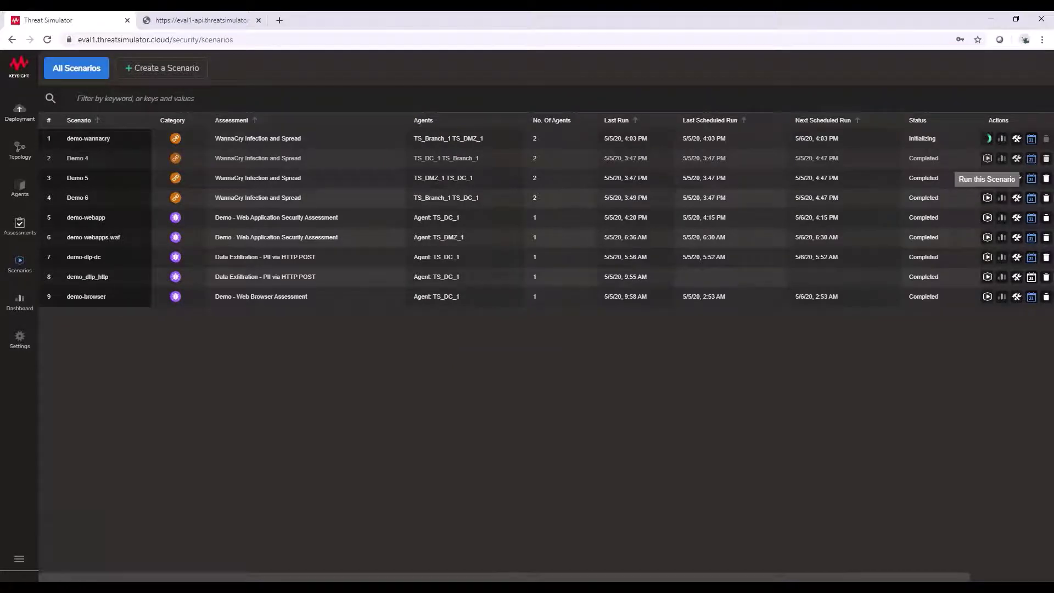
{"action": "left_click", "coordinate": [986, 200]}
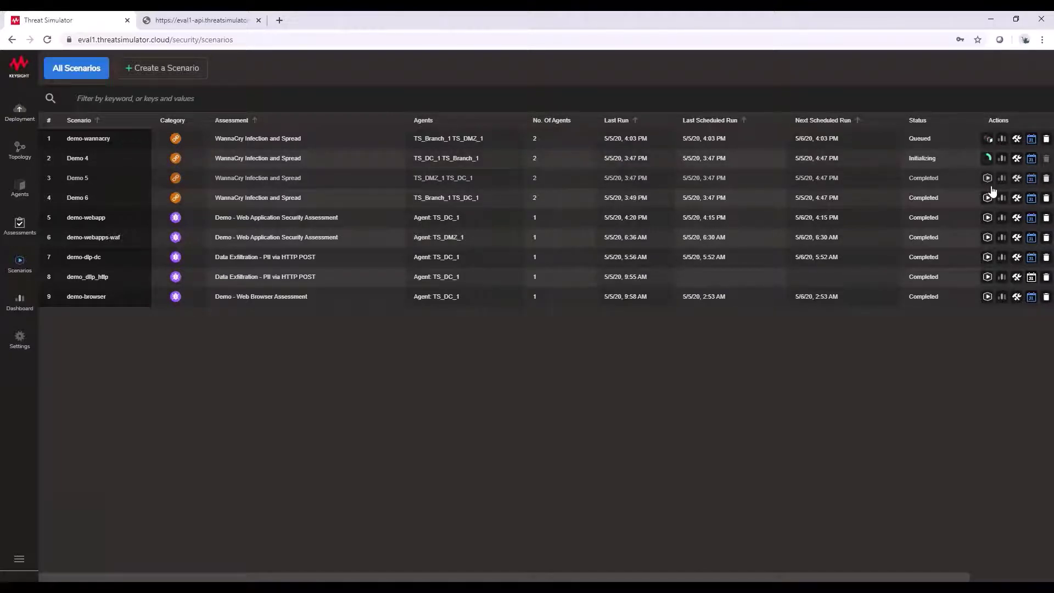
{"action": "left_click", "coordinate": [987, 178]}
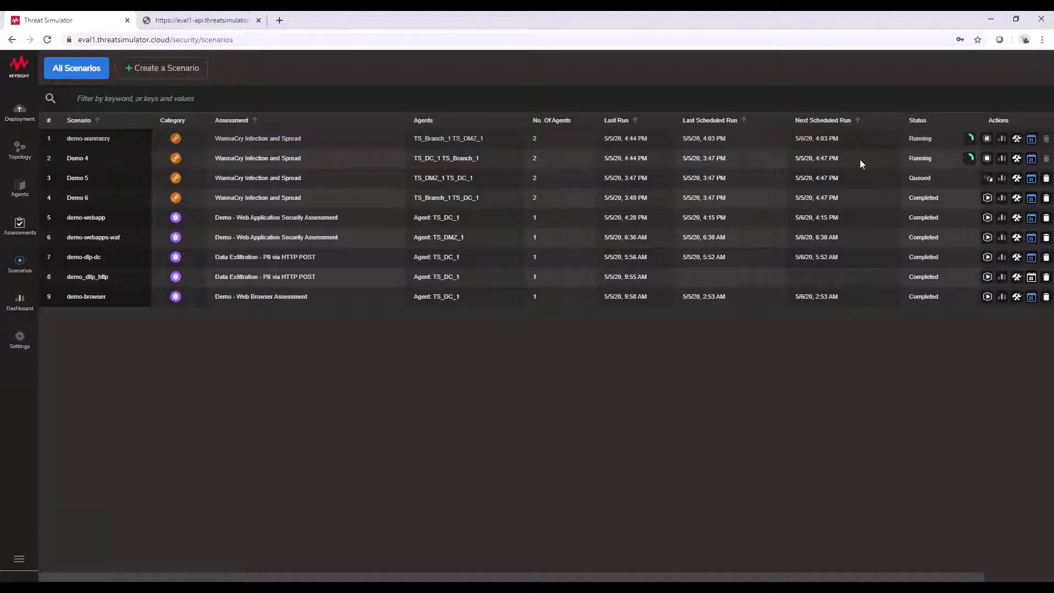
{"action": "left_click", "coordinate": [19, 311]}
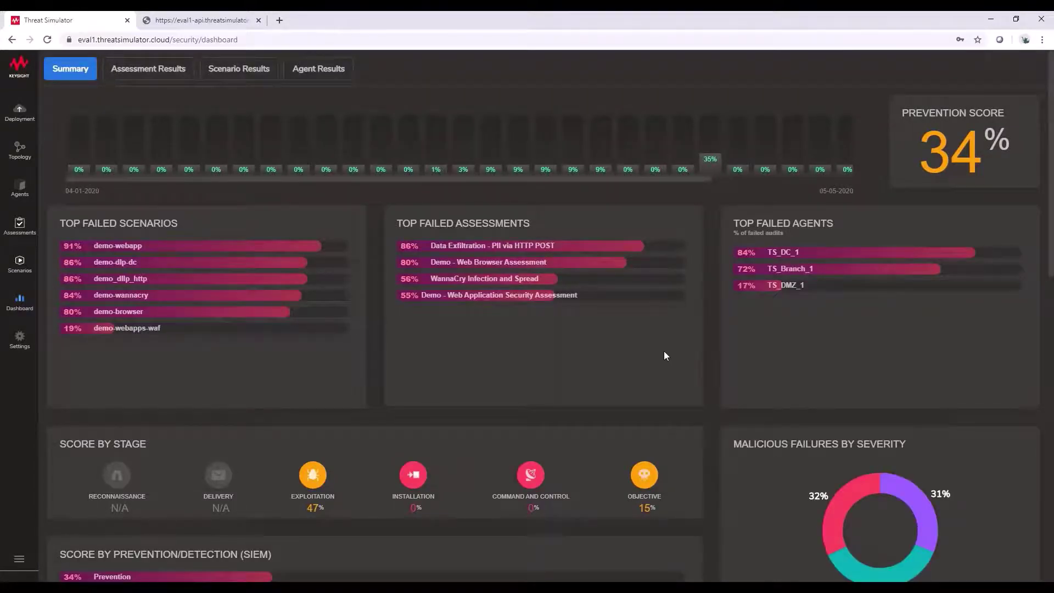
{"action": "scroll", "coordinate": [510, 393], "scroll_direction": "down", "scroll_amount": 5}
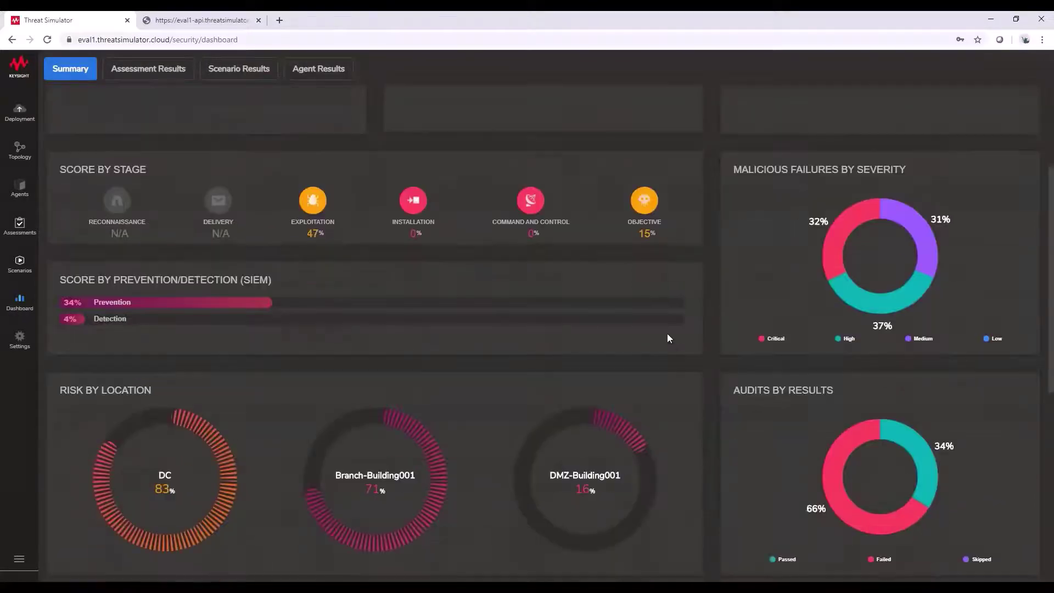
{"action": "scroll", "coordinate": [670, 337], "scroll_direction": "down", "scroll_amount": 6}
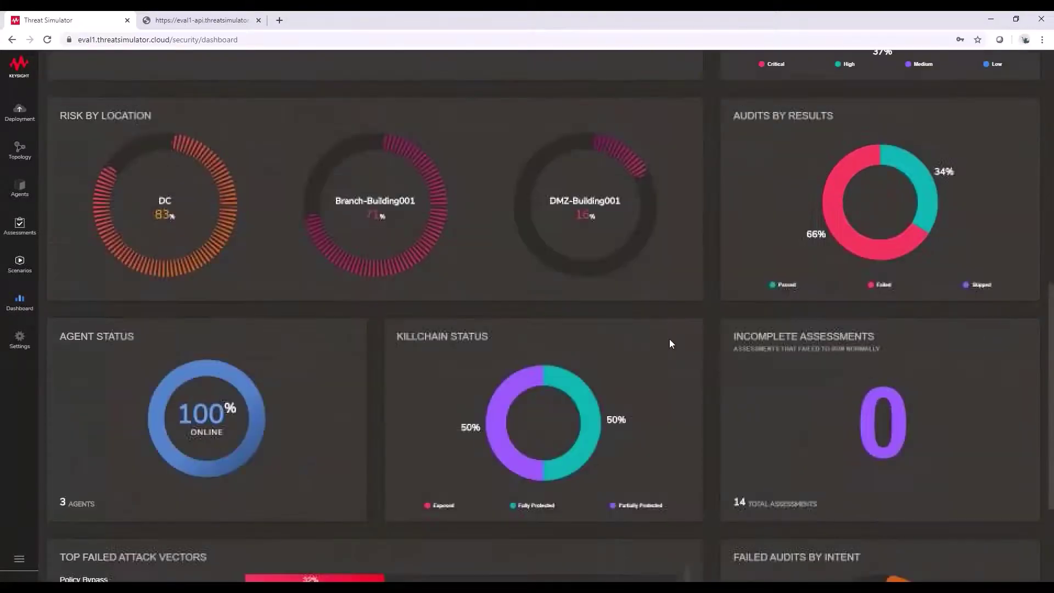
{"action": "scroll", "coordinate": [691, 354], "scroll_direction": "down", "scroll_amount": 1}
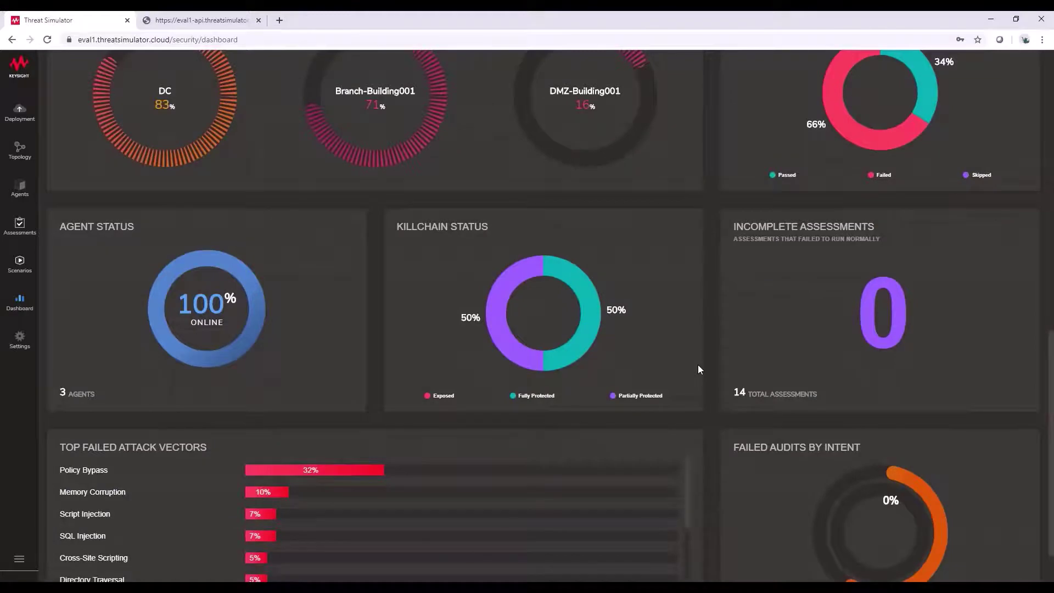
{"action": "scroll", "coordinate": [699, 371], "scroll_direction": "down", "scroll_amount": 1}
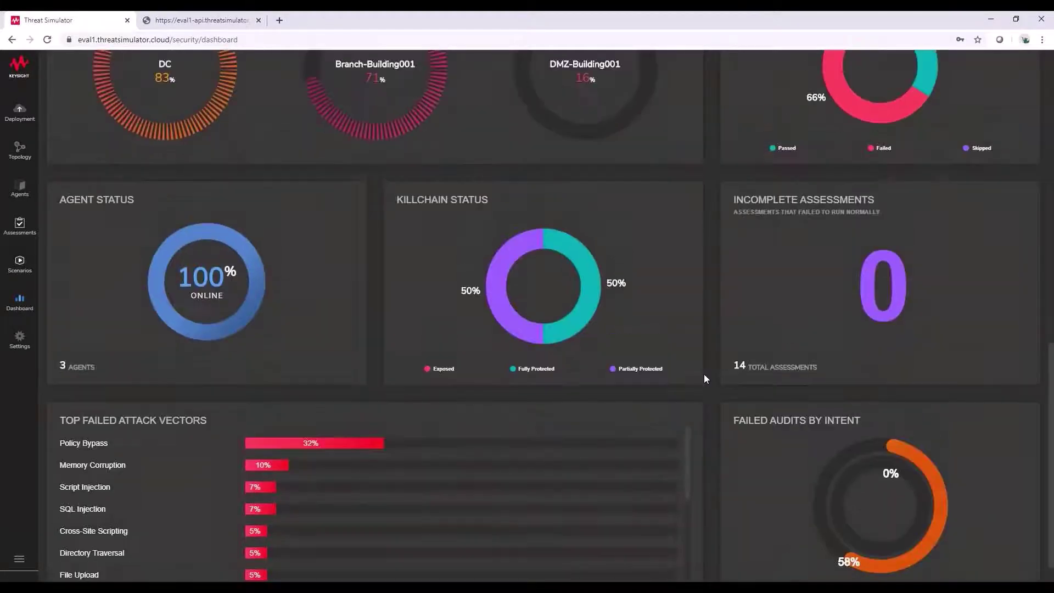
{"action": "scroll", "coordinate": [703, 377], "scroll_direction": "up", "scroll_amount": 10}
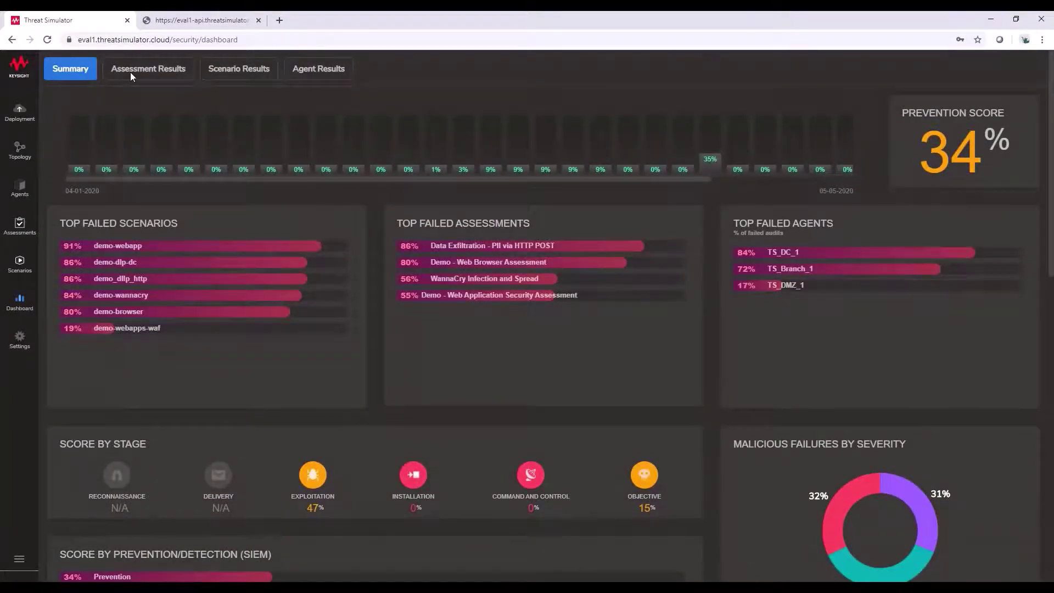
Show the assessment results and expand the WannaCry Infection and Spread row.
{"action": "left_click", "coordinate": [130, 71]}
{"action": "left_click", "coordinate": [140, 73]}
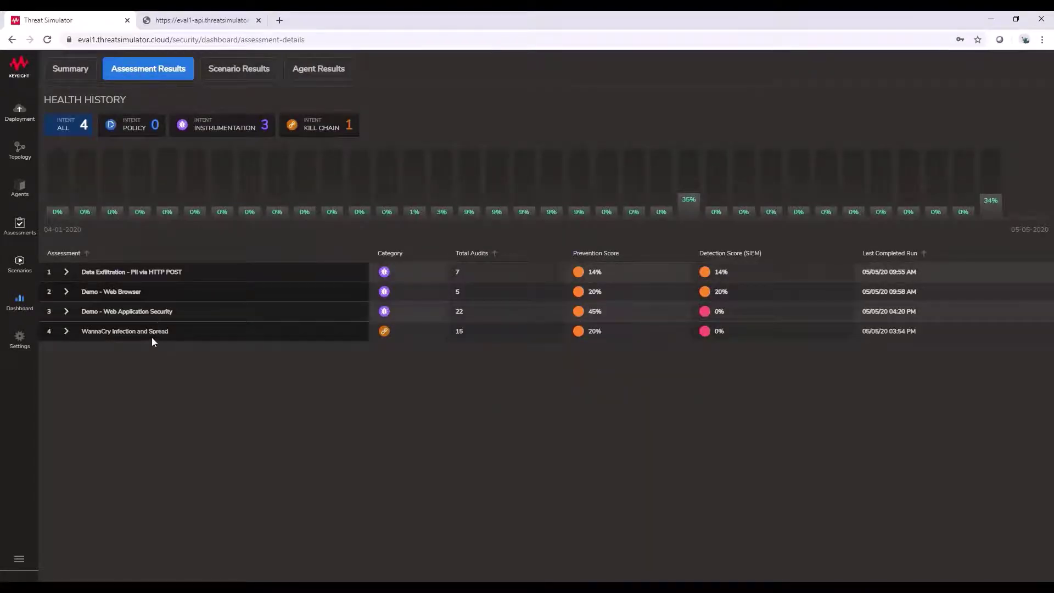
{"action": "left_click", "coordinate": [66, 332]}
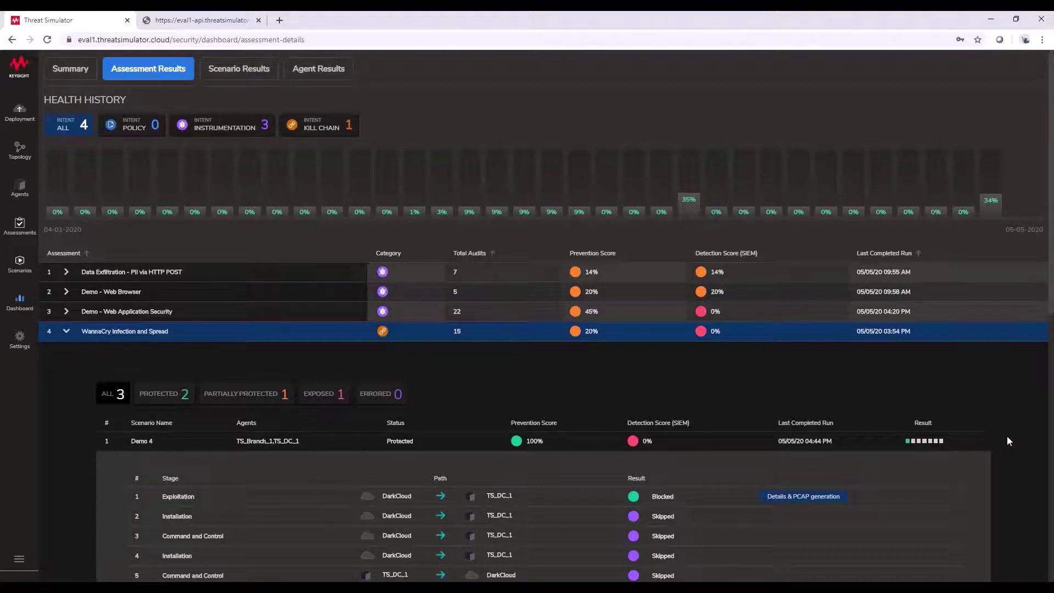
{"action": "scroll", "coordinate": [1008, 440], "scroll_direction": "down", "scroll_amount": 8}
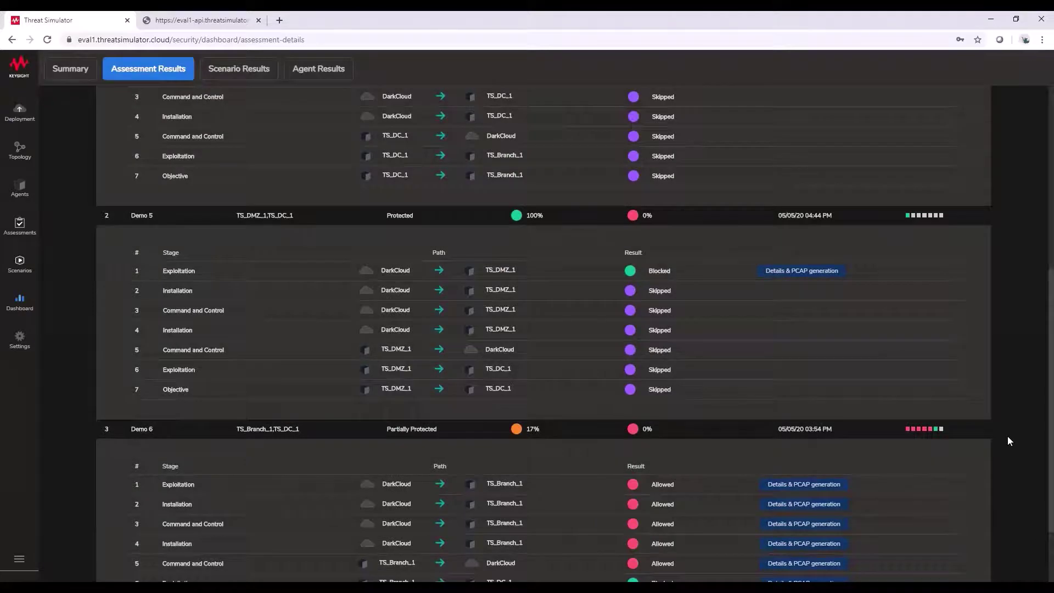
{"action": "scroll", "coordinate": [1008, 441], "scroll_direction": "up", "scroll_amount": 1}
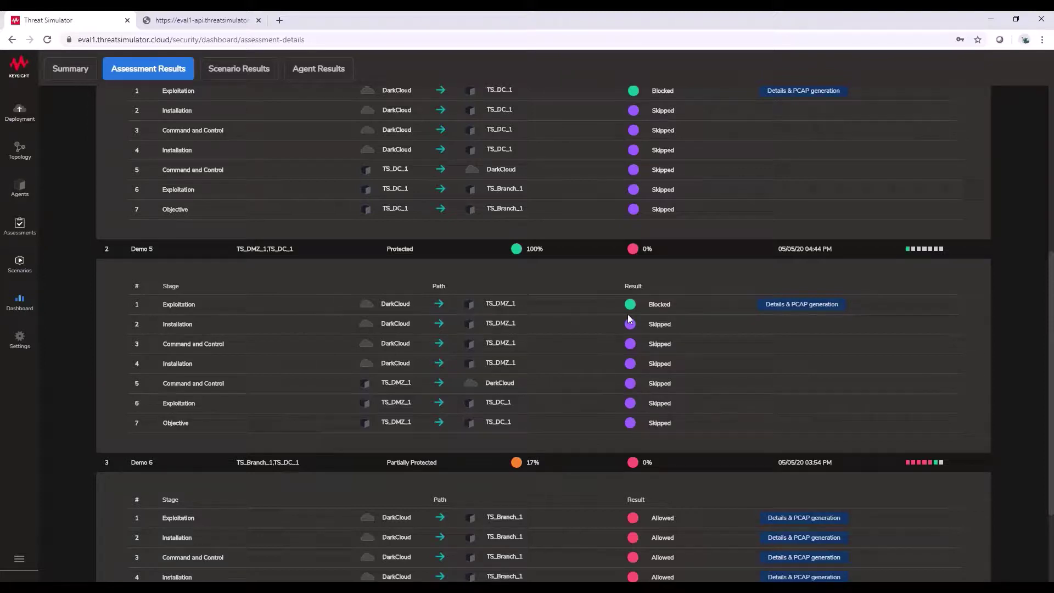
{"action": "scroll", "coordinate": [576, 319], "scroll_direction": "up", "scroll_amount": 1}
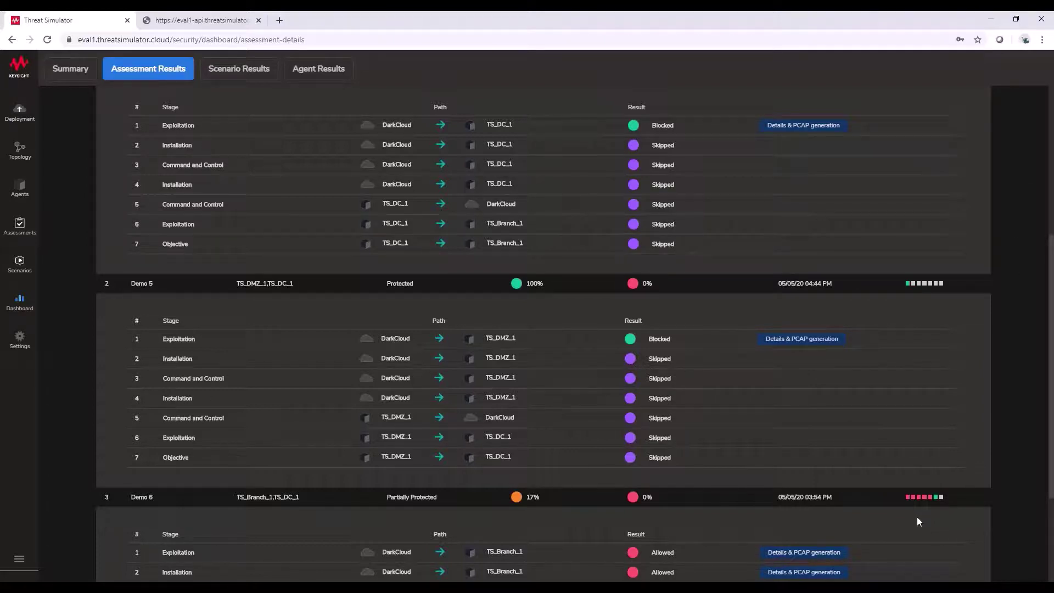
{"action": "scroll", "coordinate": [917, 519], "scroll_direction": "down", "scroll_amount": 1}
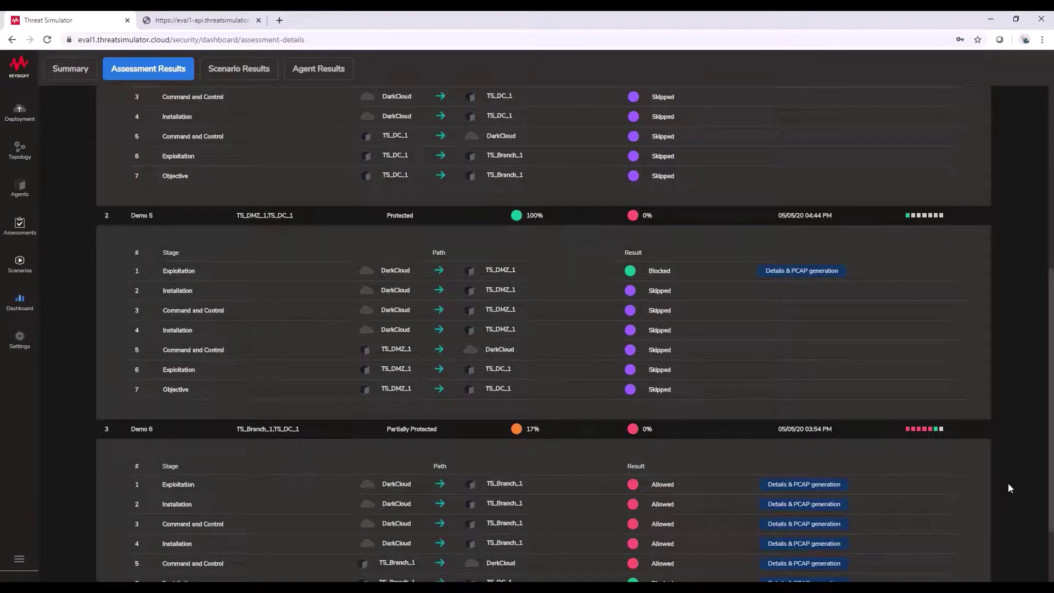
{"action": "scroll", "coordinate": [1008, 483], "scroll_direction": "down", "scroll_amount": 1}
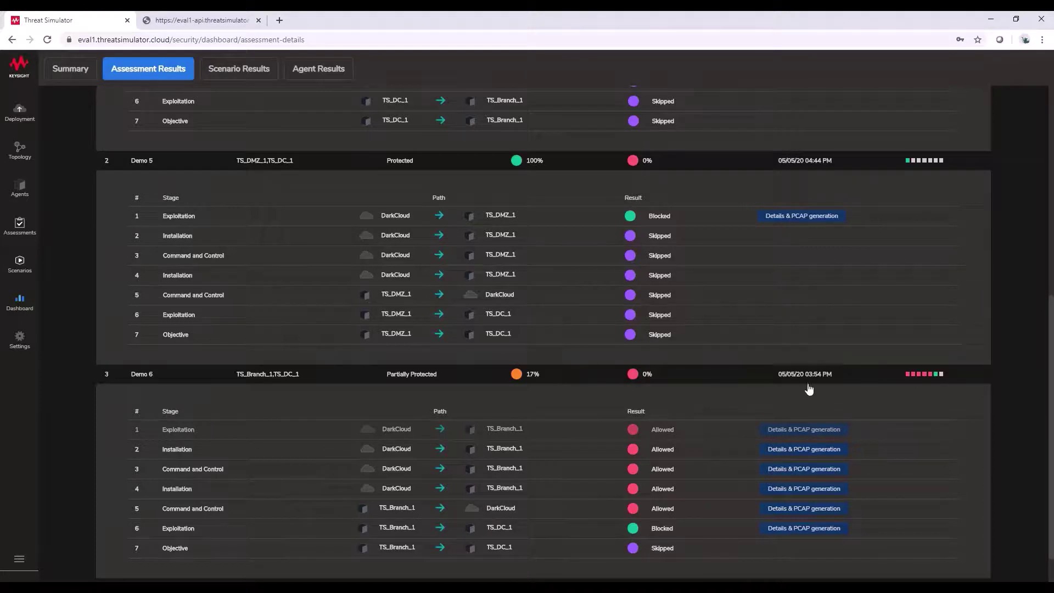
Open the details of Demo 6's Exploitation stage, showing the failed ETERNALBLUE audit to TS_Branch_1.
{"action": "left_click", "coordinate": [813, 434]}
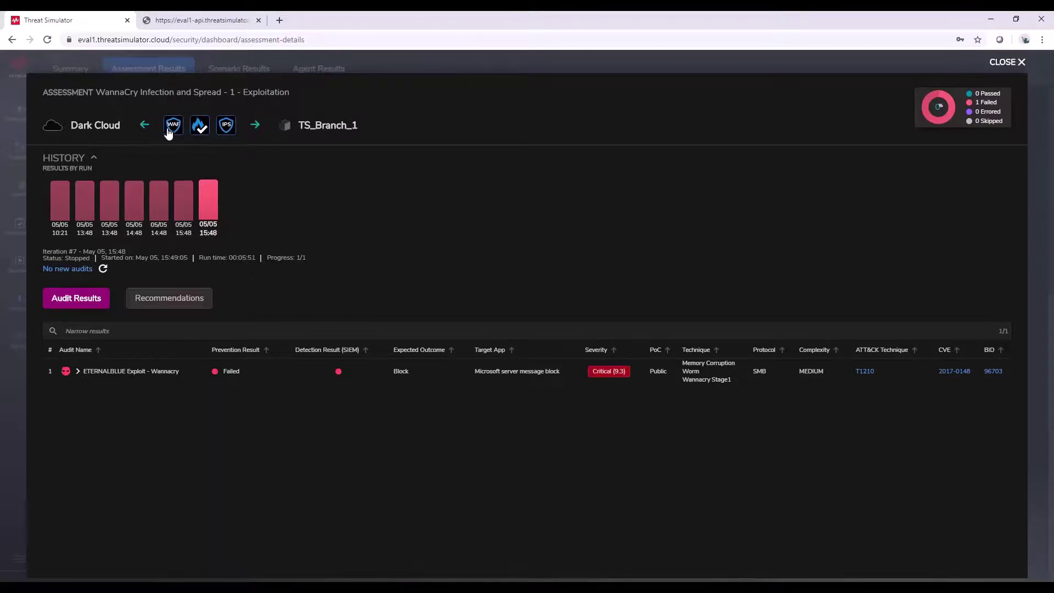
{"action": "left_click", "coordinate": [200, 131]}
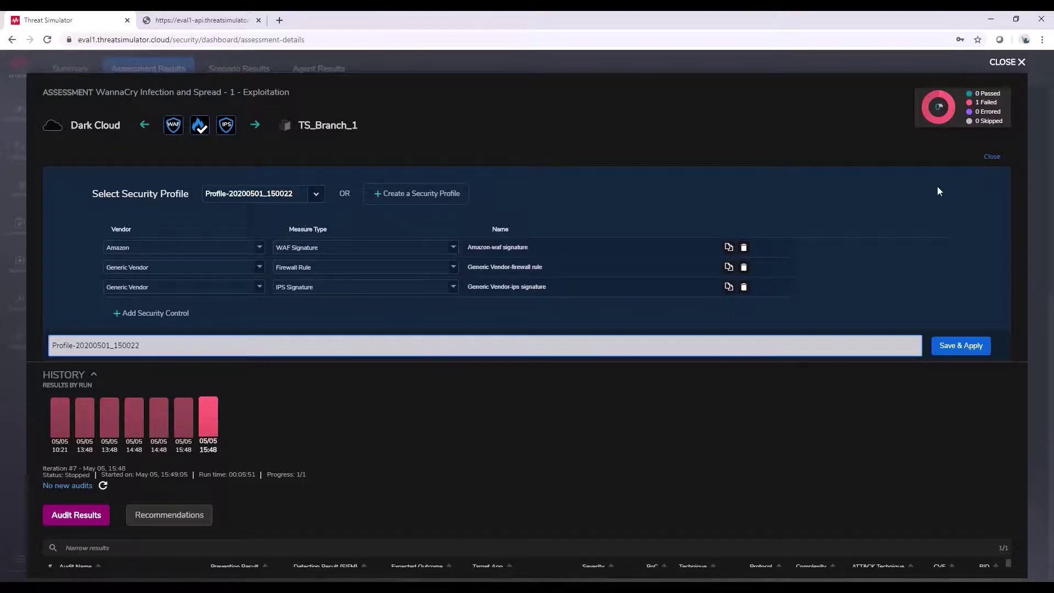
{"action": "left_click", "coordinate": [992, 157]}
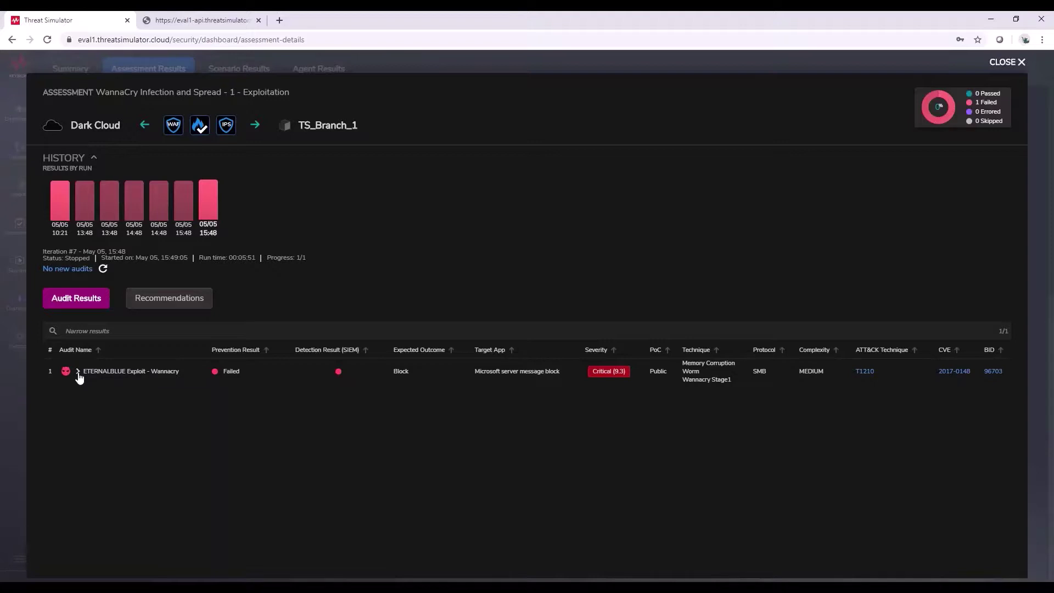
Expand the ETERNALBLUE Exploit - Wannacry audit to see 9 Monitoring and 8 Patch recommendations.
{"action": "left_click", "coordinate": [114, 420]}
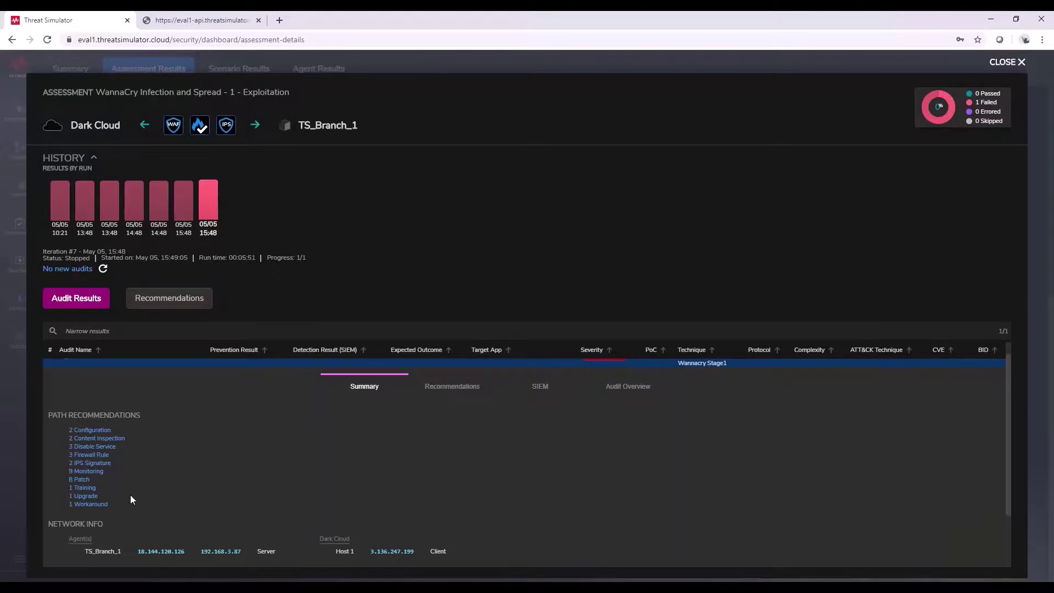
Show the stage's 5 remediation recommendations: firewall rules and IPS signatures against SMBv1 and WannaCry.
{"action": "left_click", "coordinate": [160, 305]}
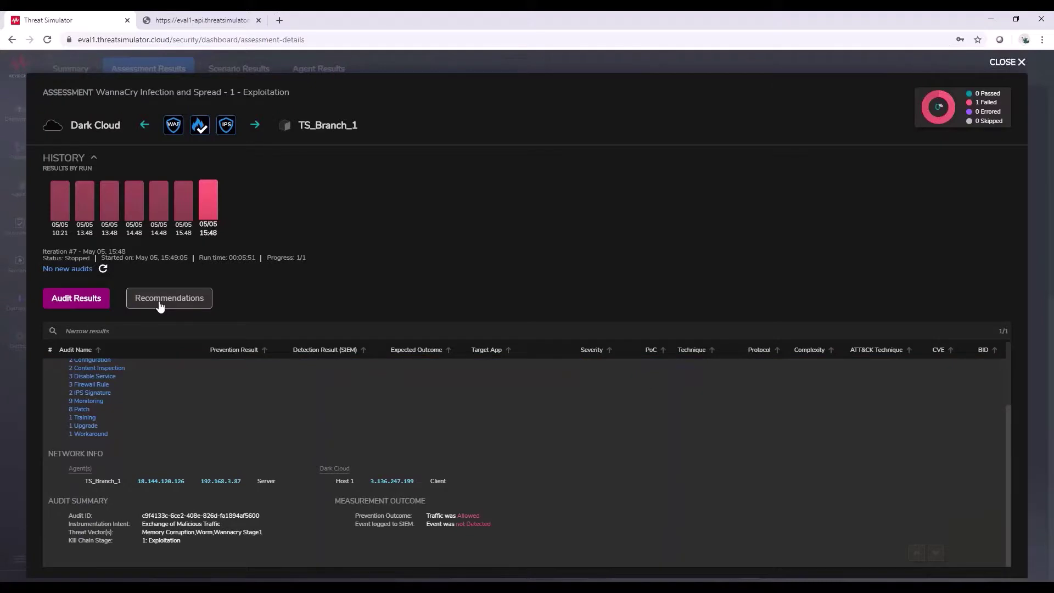
{"action": "left_click", "coordinate": [167, 305]}
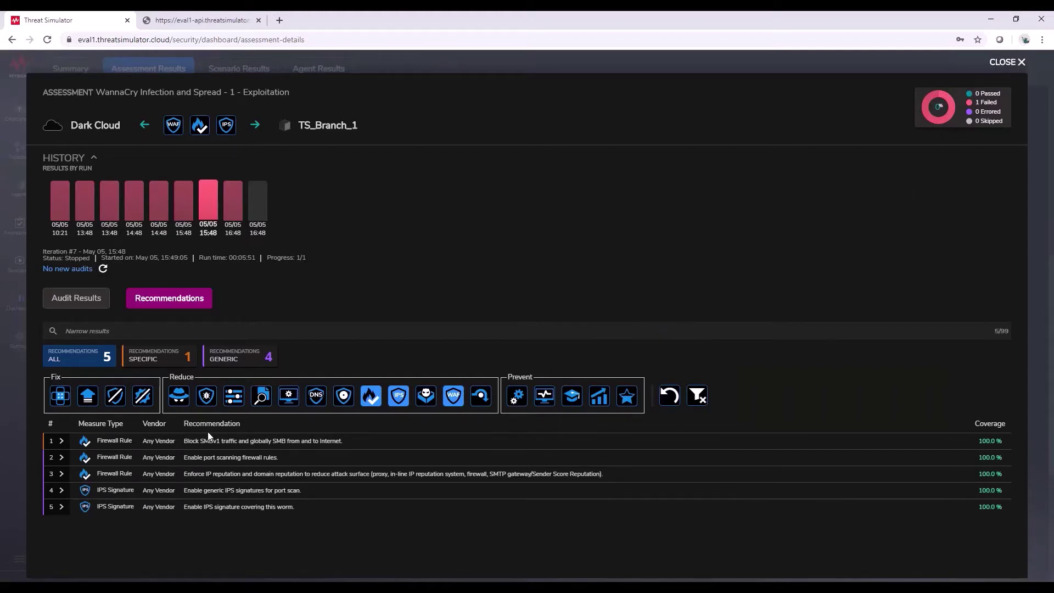
Close the stage details and return to the Dashboard summary with its 32% prevention score.
{"action": "key", "text": "Escape"}
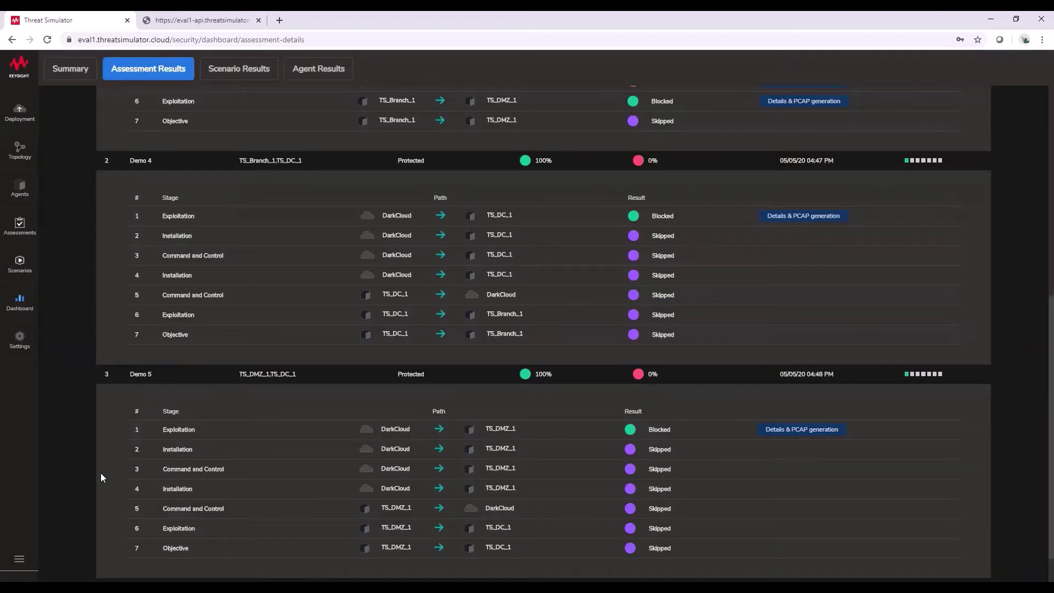
{"action": "left_click", "coordinate": [15, 309]}
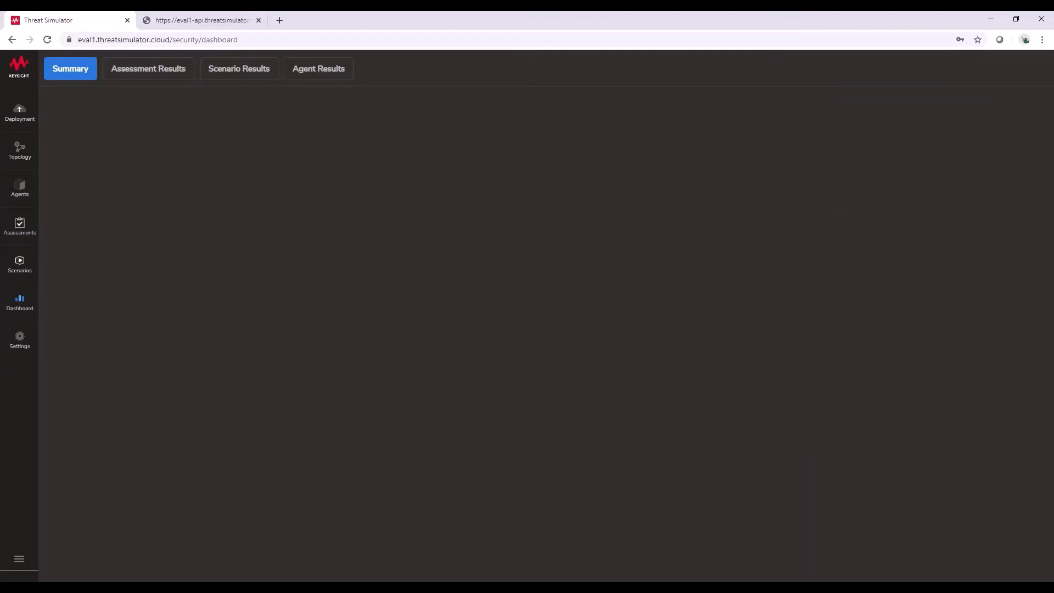